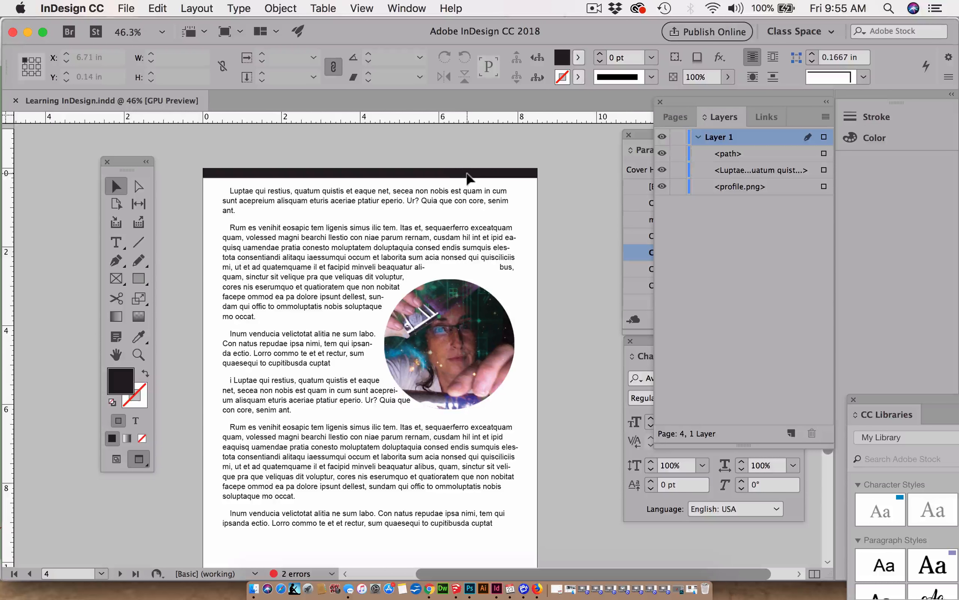
Move the body text frame and the circular photo out of place, and undo both moves
click(302, 243)
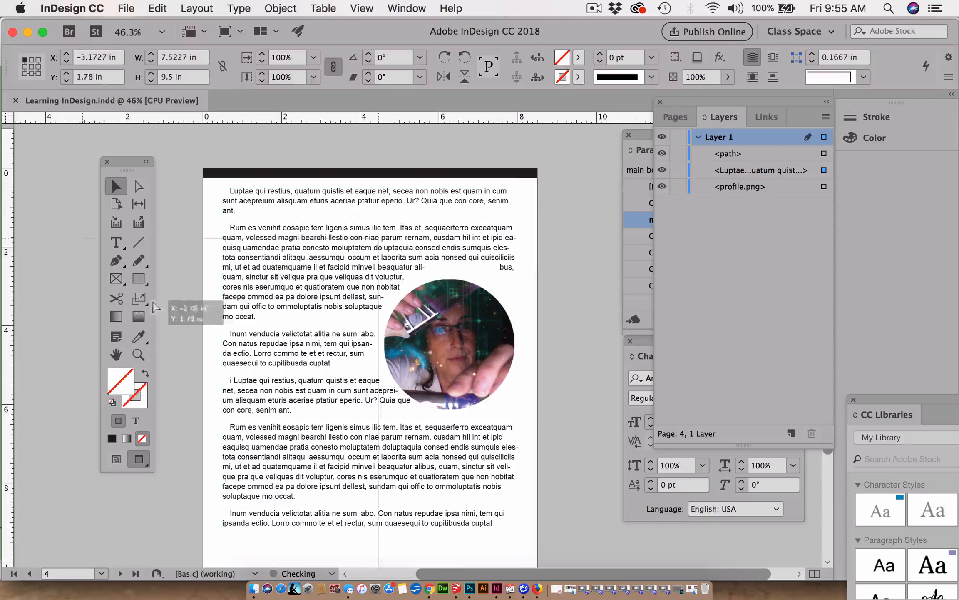
drag(296, 285, 241, 244)
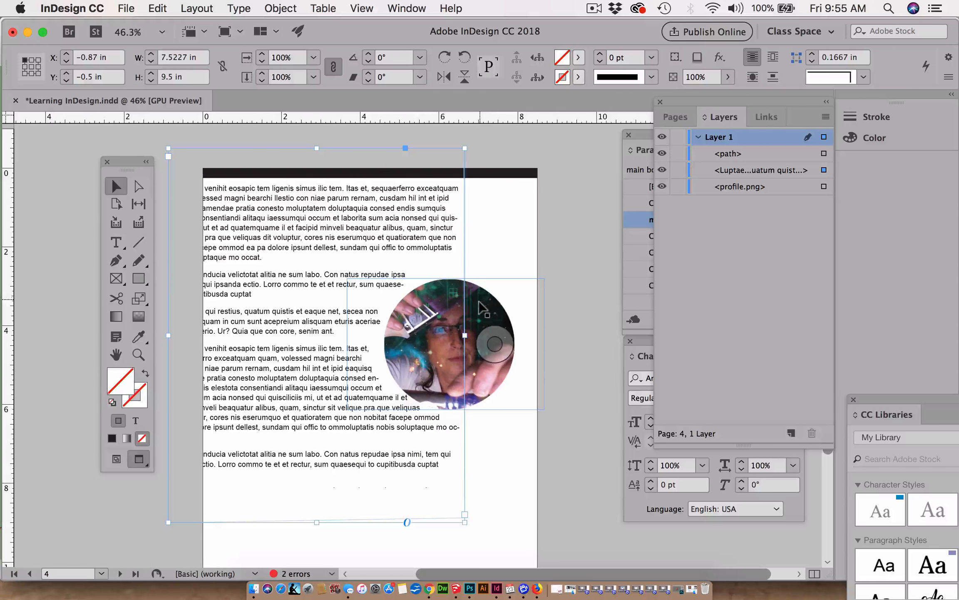
drag(485, 315, 576, 177)
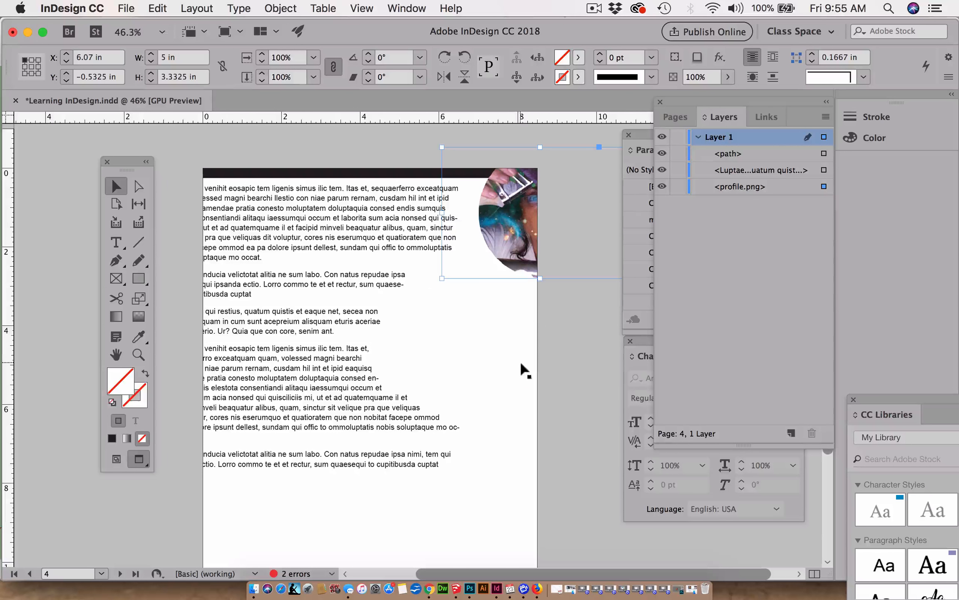
click(554, 383)
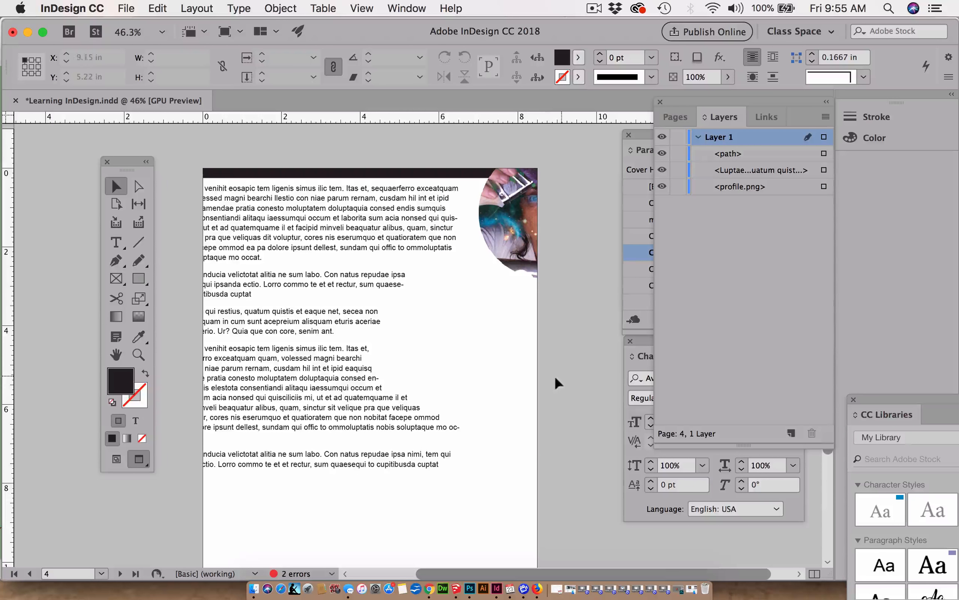
click(459, 346)
click(543, 346)
key(super+z)
key(super+z)
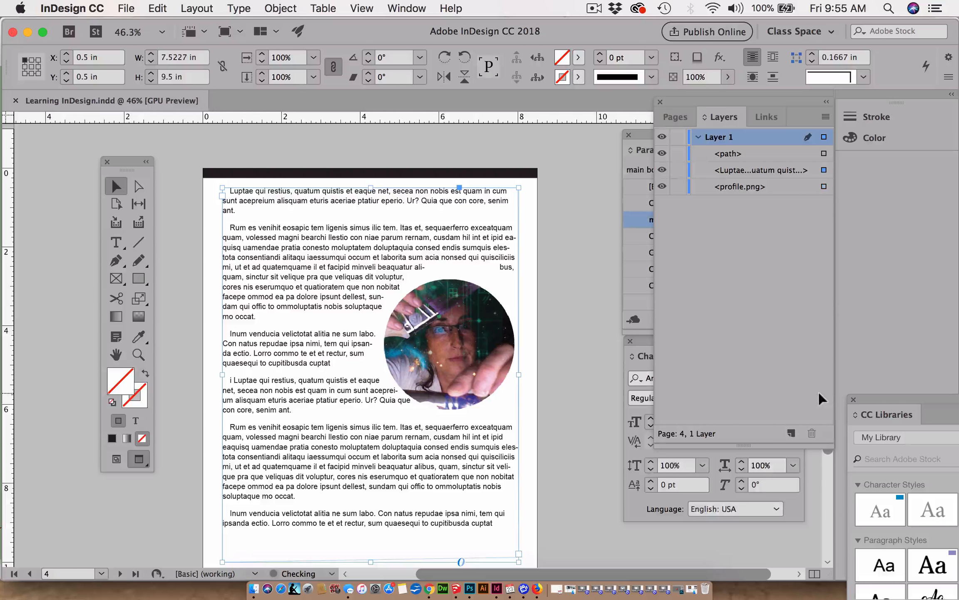
key(super+z)
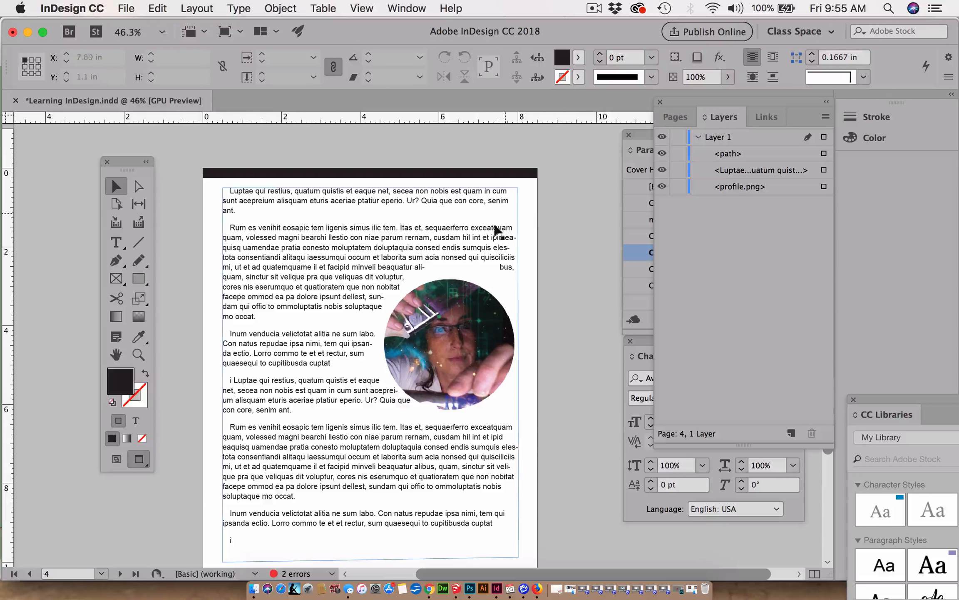
Rename Layer 1 as "Images" and deselect everything on the page
click(456, 289)
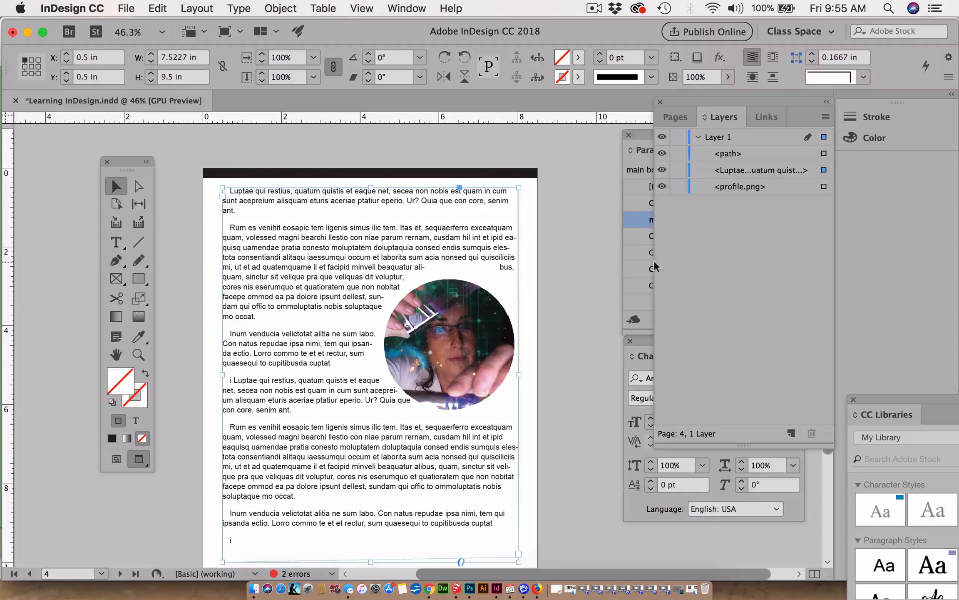
double_click(720, 139)
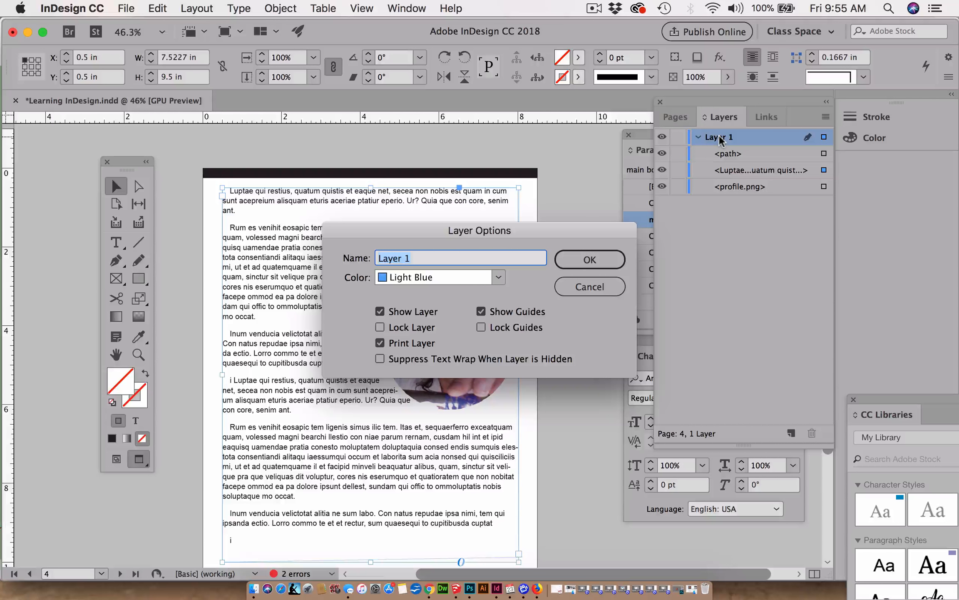
key(BackSpace)
click(605, 266)
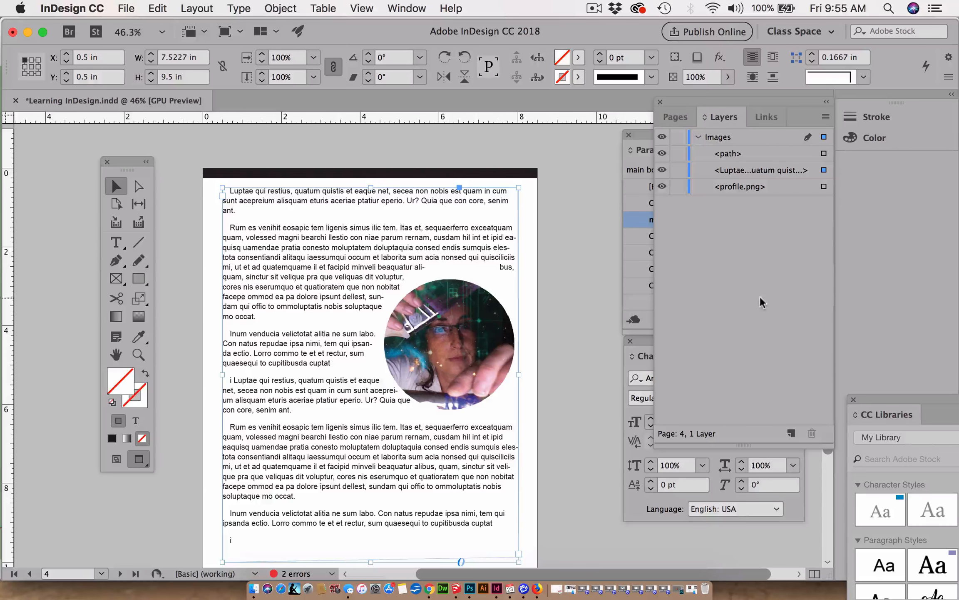
click(563, 205)
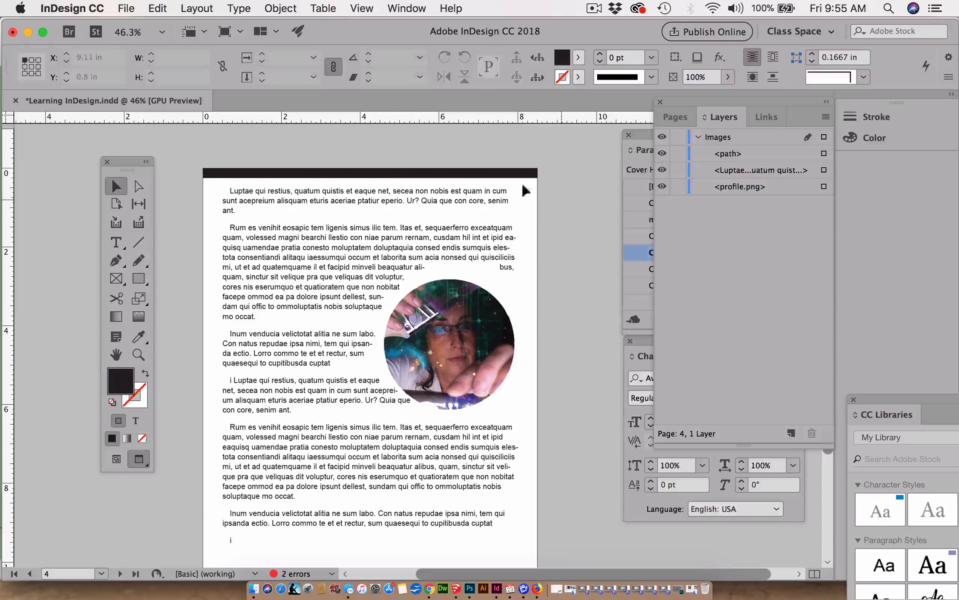
Add a new layer above Images and name it "Text"
click(791, 434)
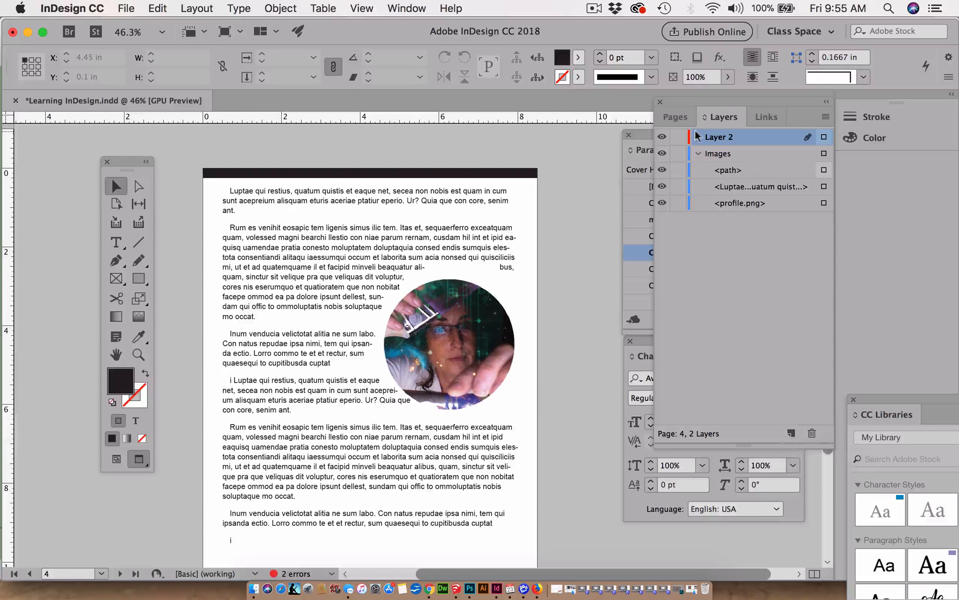
click(719, 139)
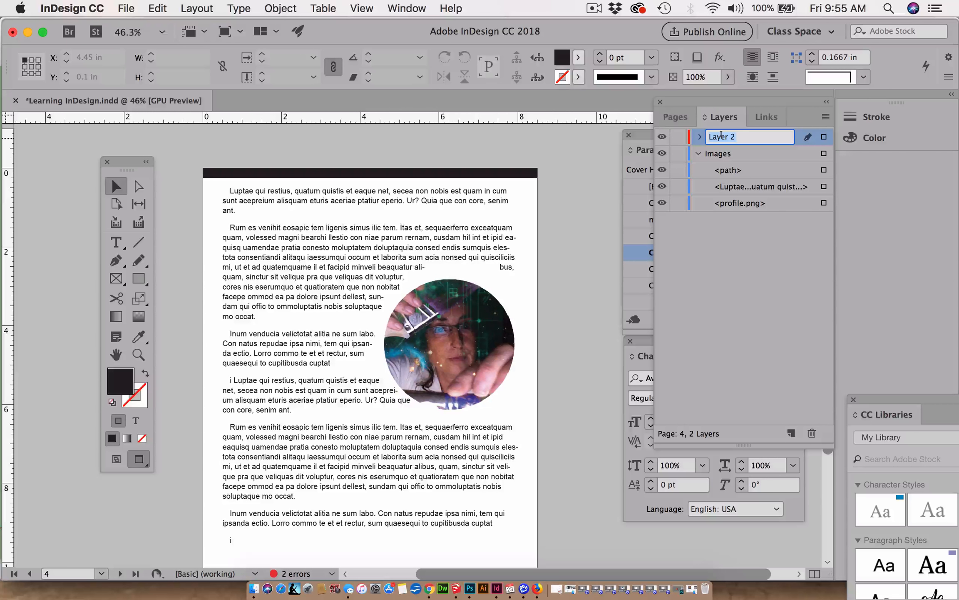
text(Te)
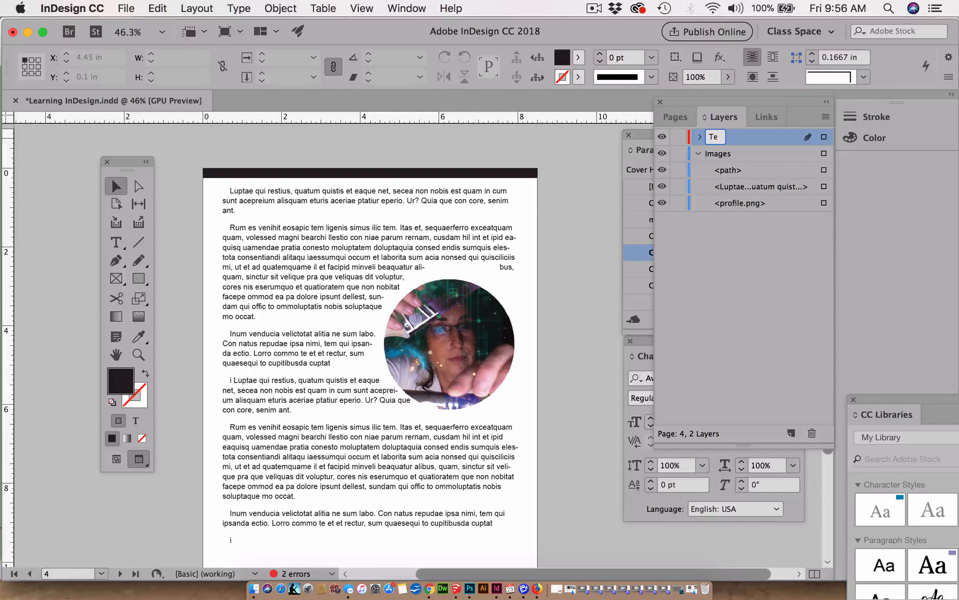
text(xt)
key(Return)
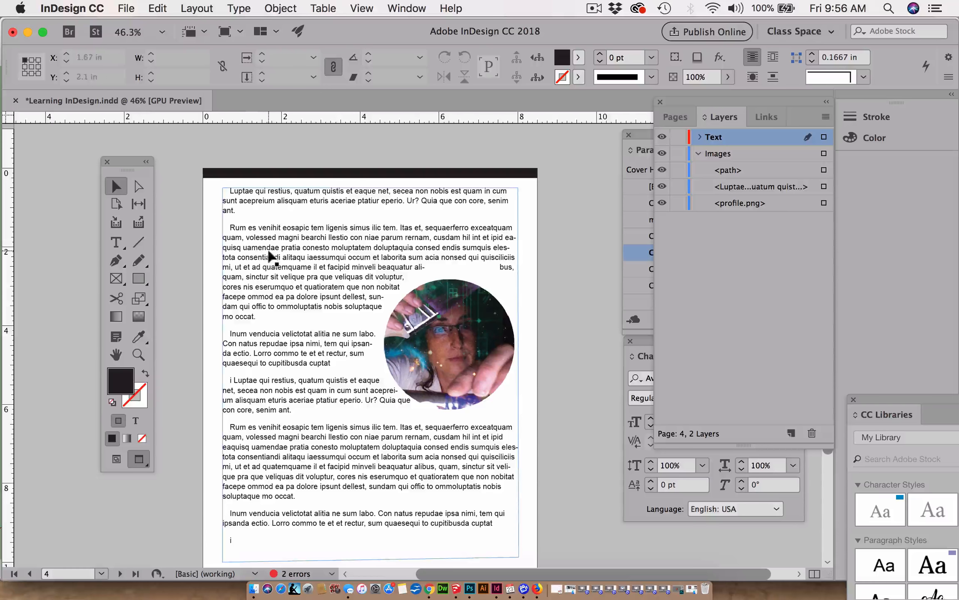
Collapse the Images layer's object list and select the body text frame on the page
click(246, 252)
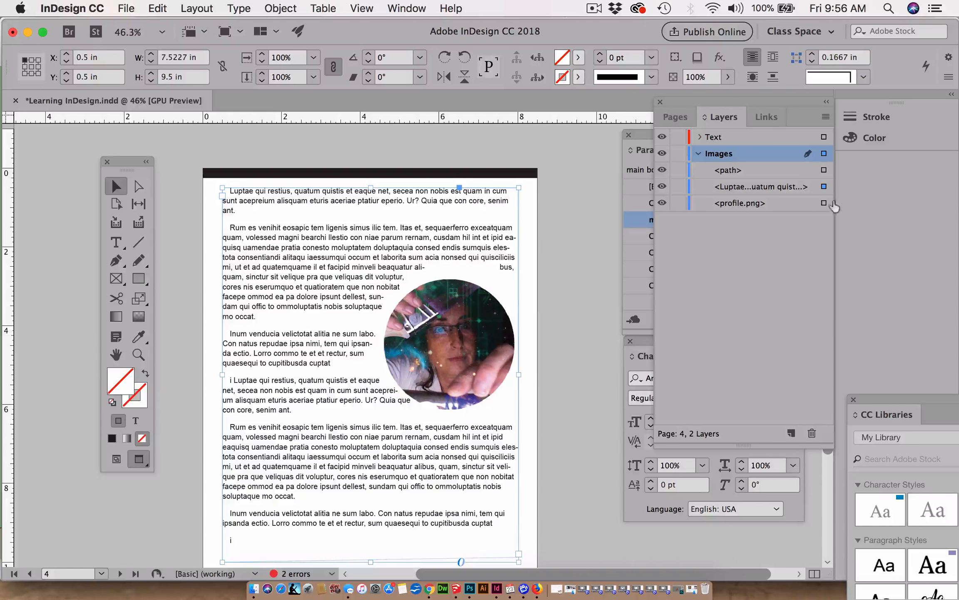
click(699, 155)
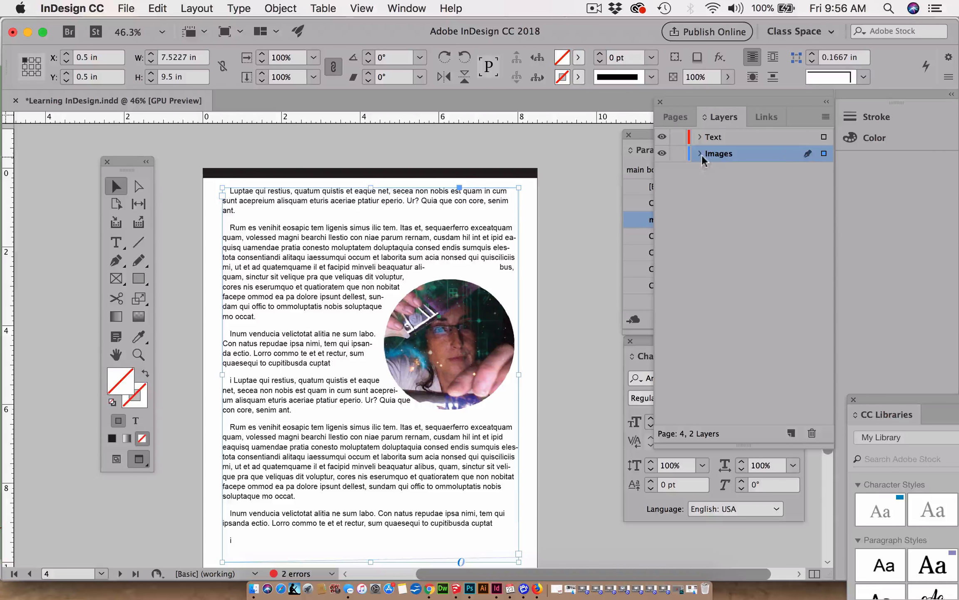
click(596, 143)
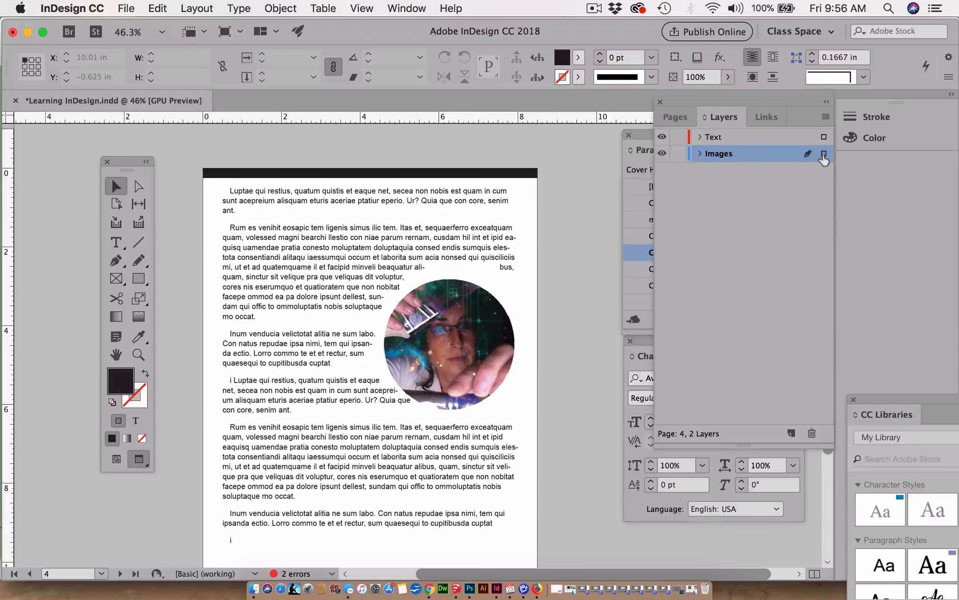
click(354, 253)
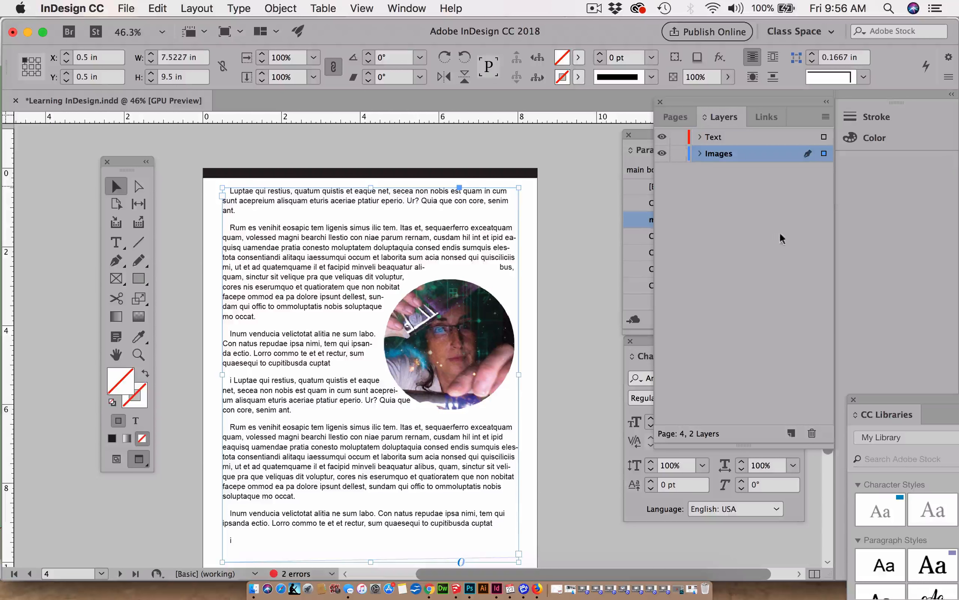
click(804, 183)
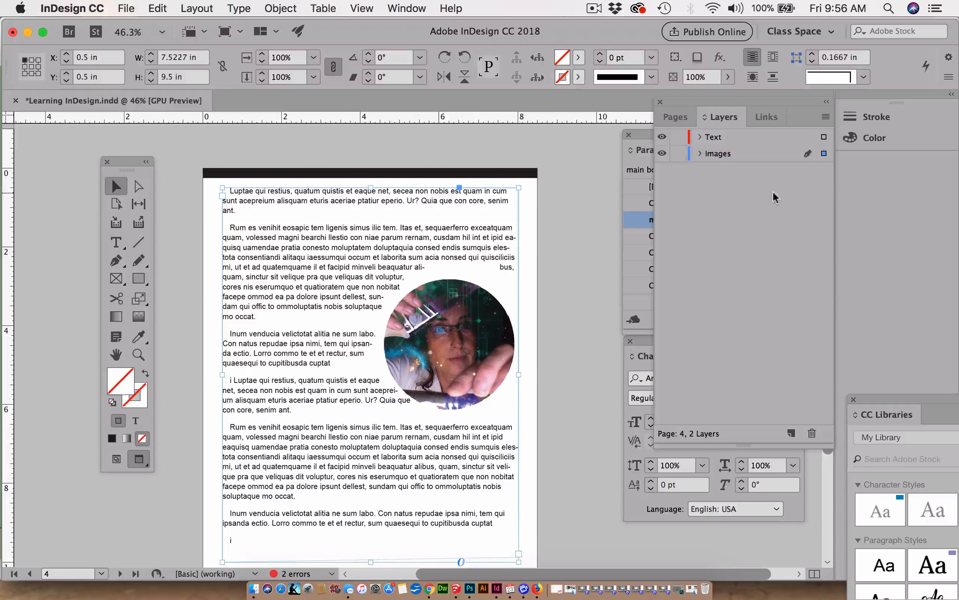
Change the Images layer's identifying color to green in its layer options
click(824, 154)
double_click(810, 153)
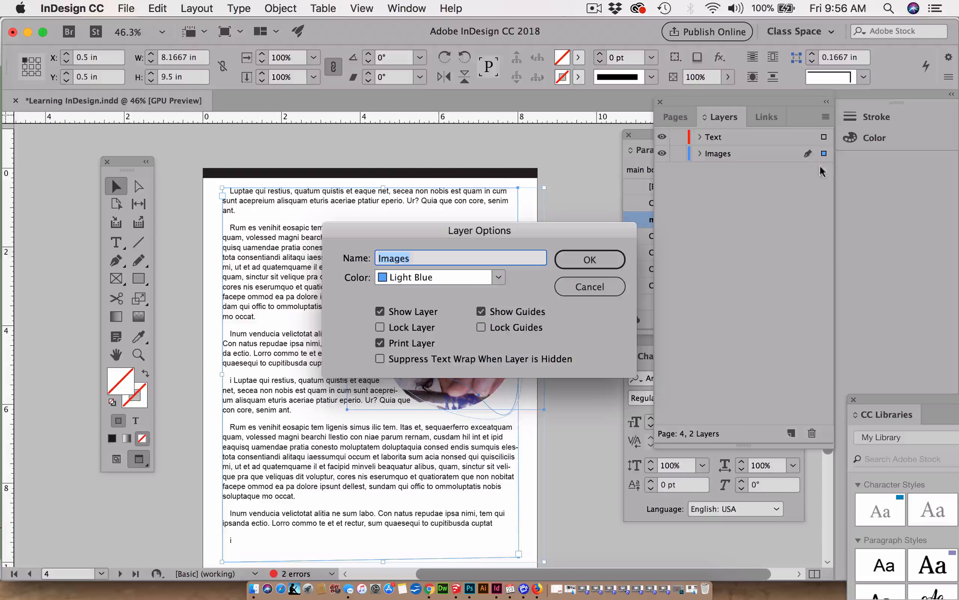
click(442, 278)
click(419, 325)
click(589, 260)
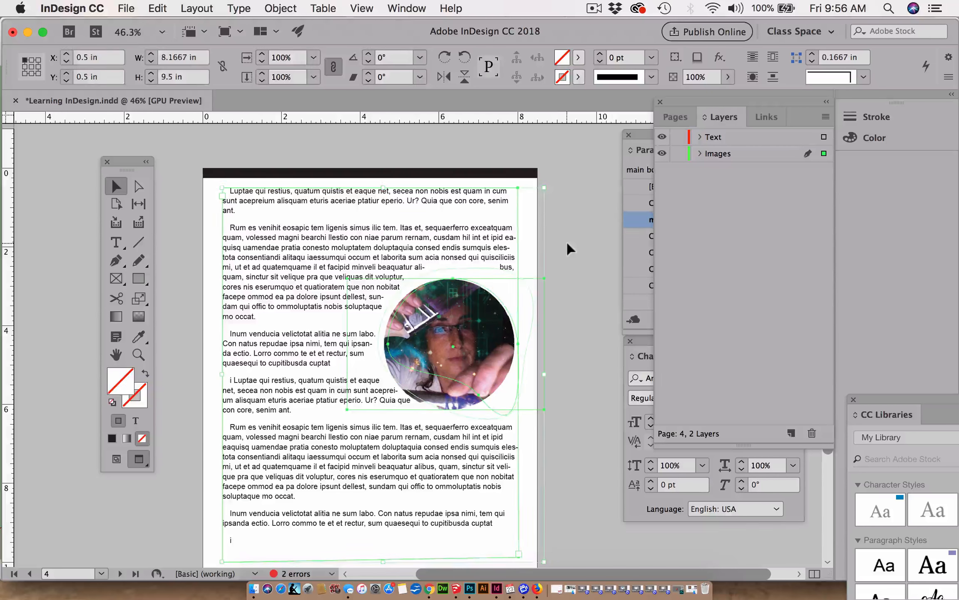
click(568, 247)
Move the body text frame from the Images layer to the Text layer and deselect it
click(396, 233)
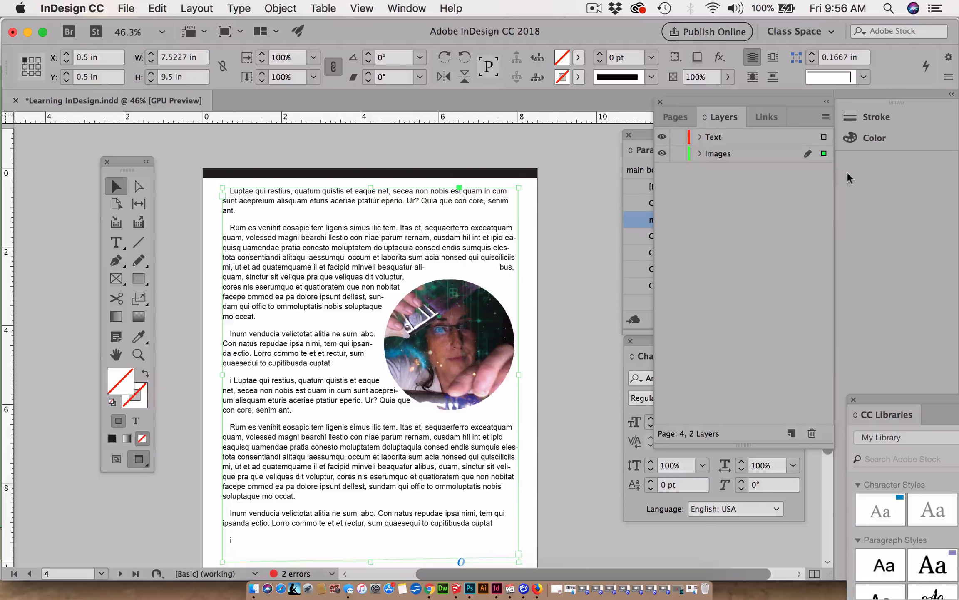
drag(824, 158, 823, 136)
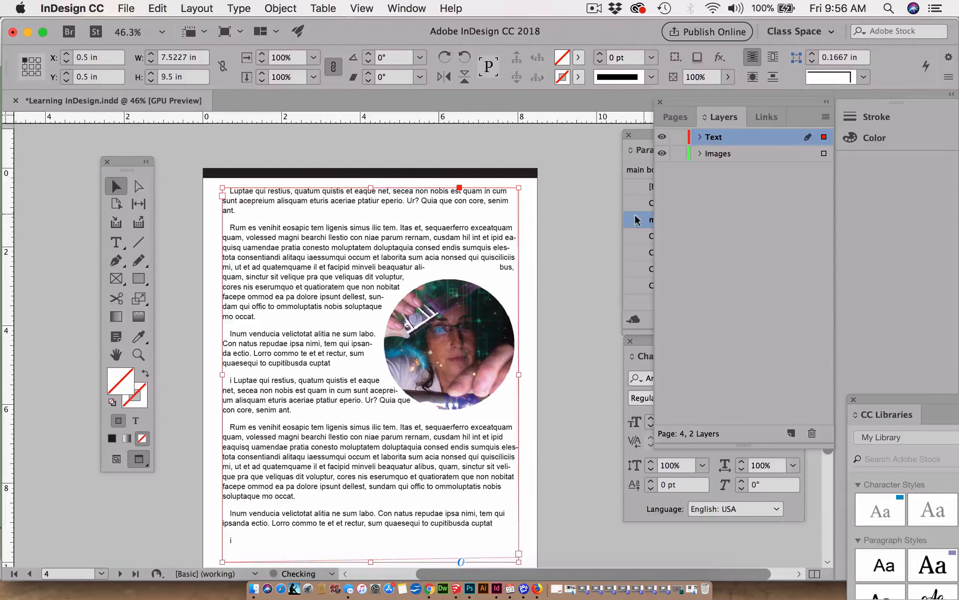
click(581, 192)
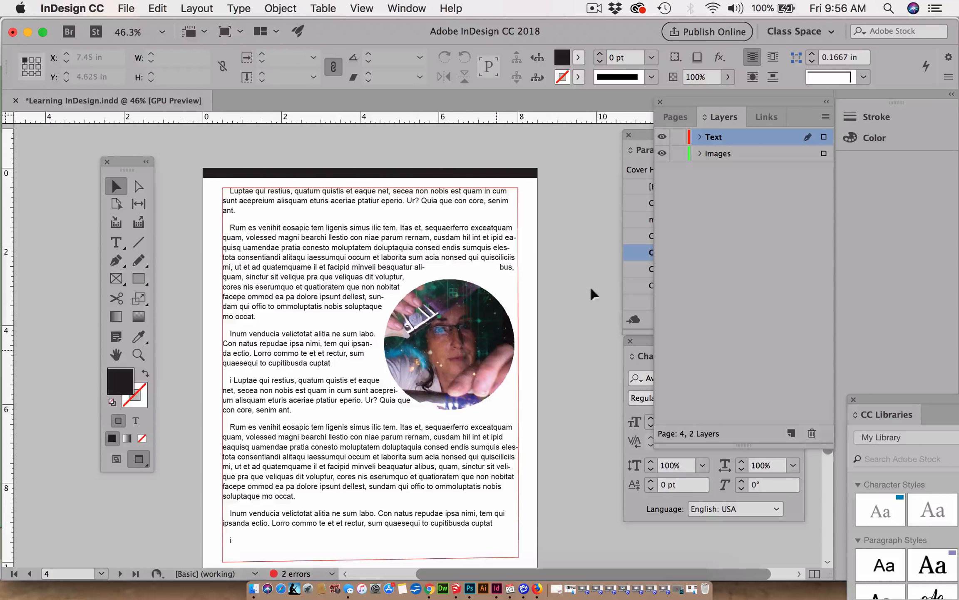
click(741, 200)
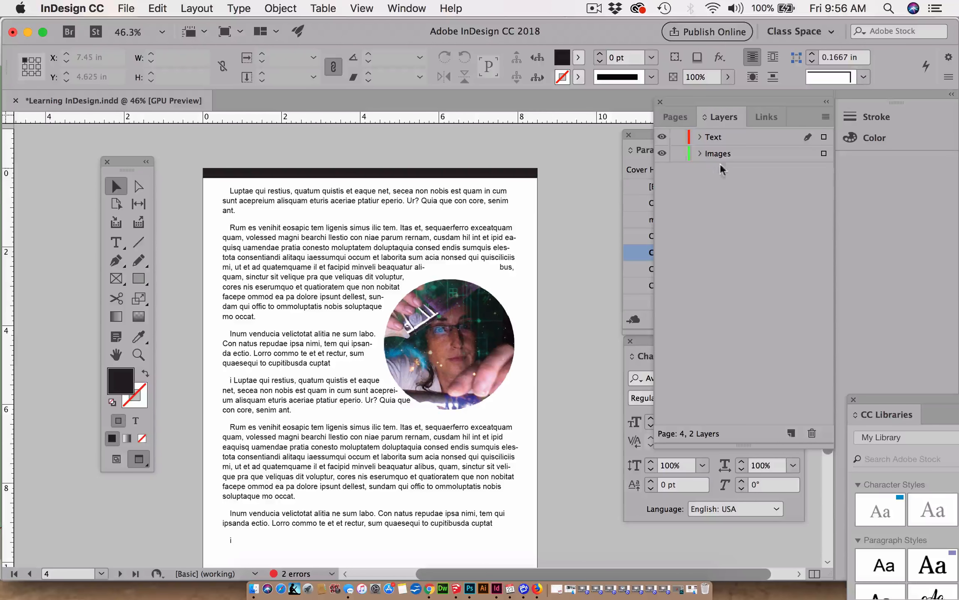
Expand the Images layer and toggle the visibility of its path and profile.png off and back on to check each object
click(700, 154)
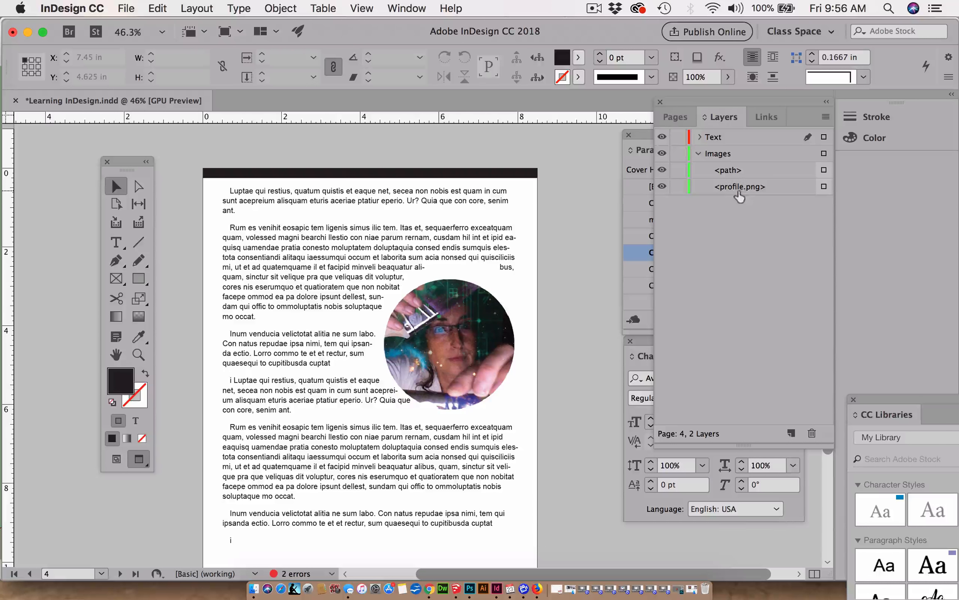
click(663, 171)
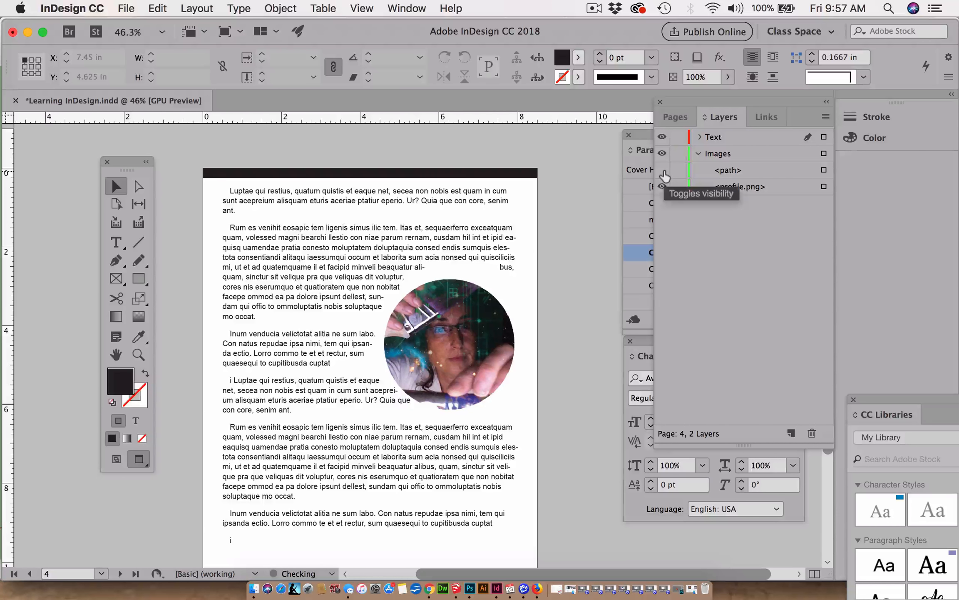
click(663, 170)
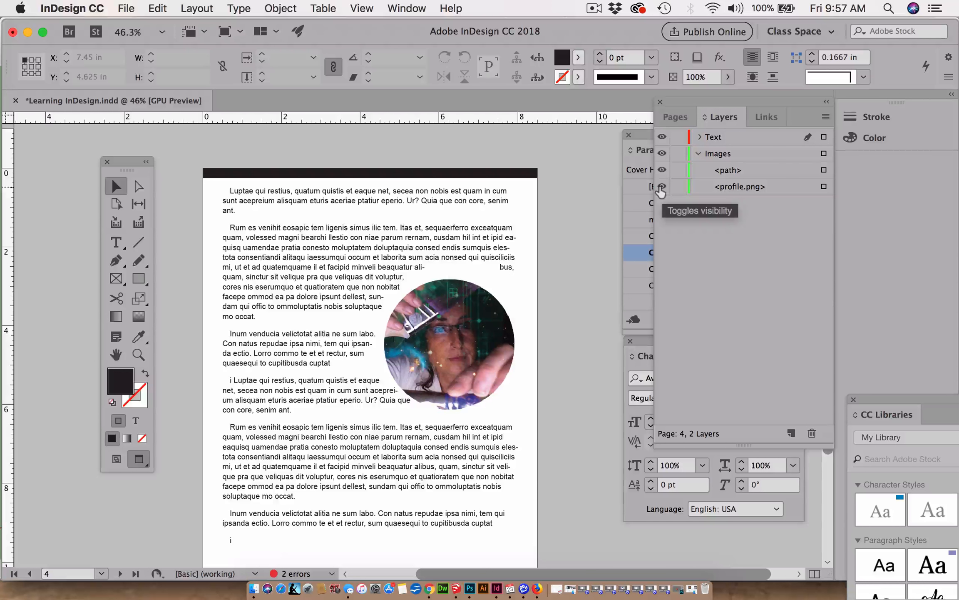
click(662, 187)
click(662, 187)
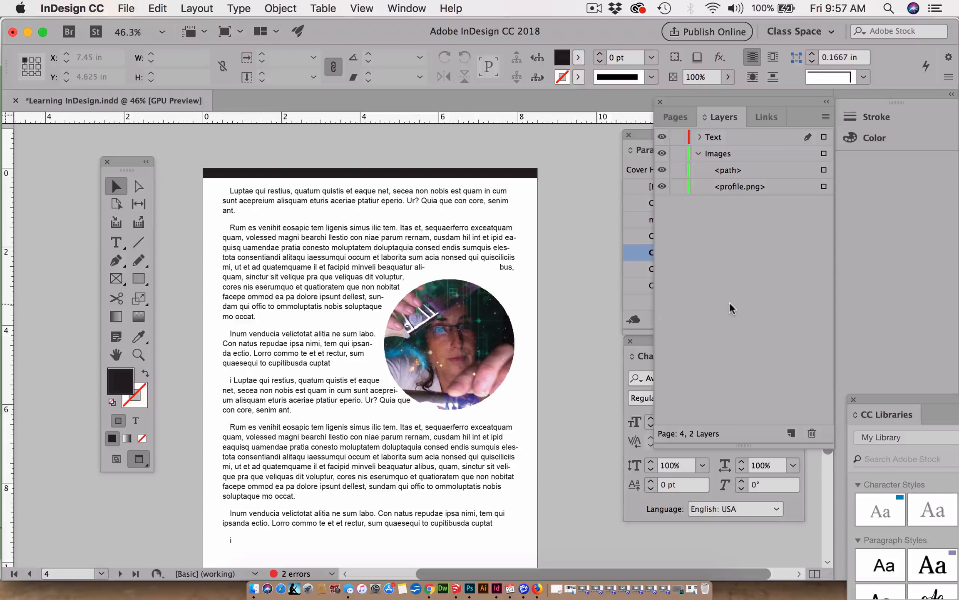
Add a third layer above Text and name it "Wrap"
click(793, 434)
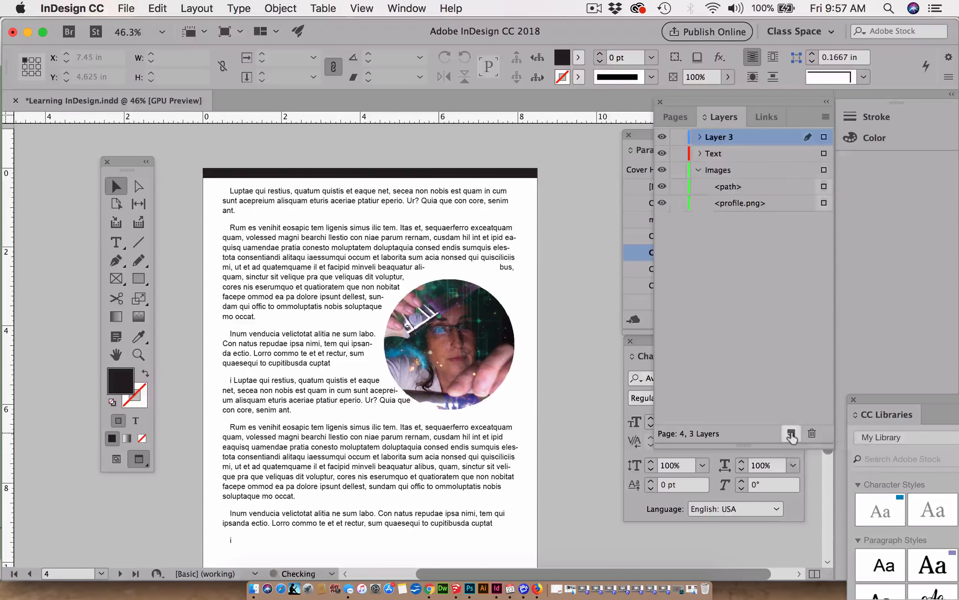
double_click(714, 138)
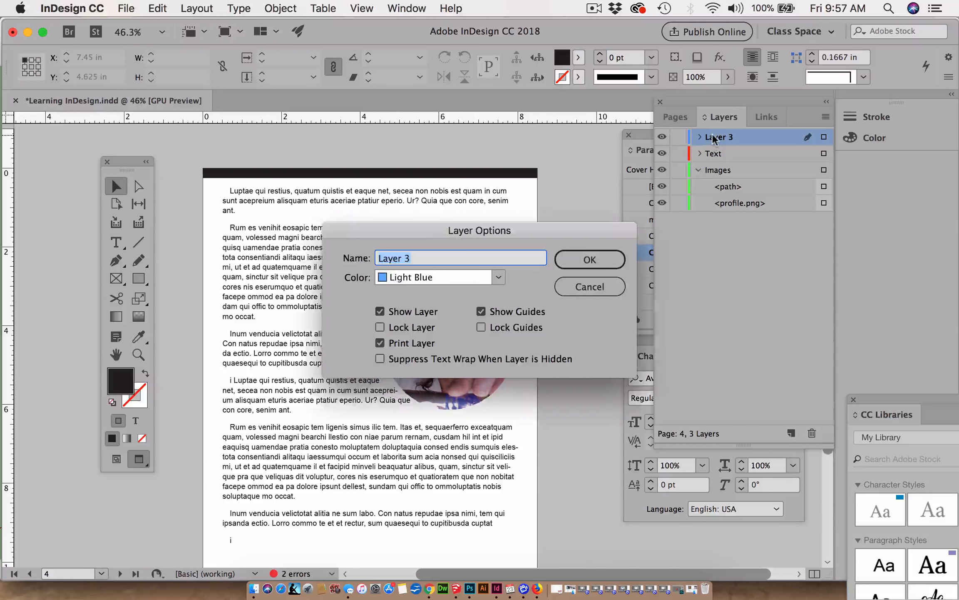
text(Wra)
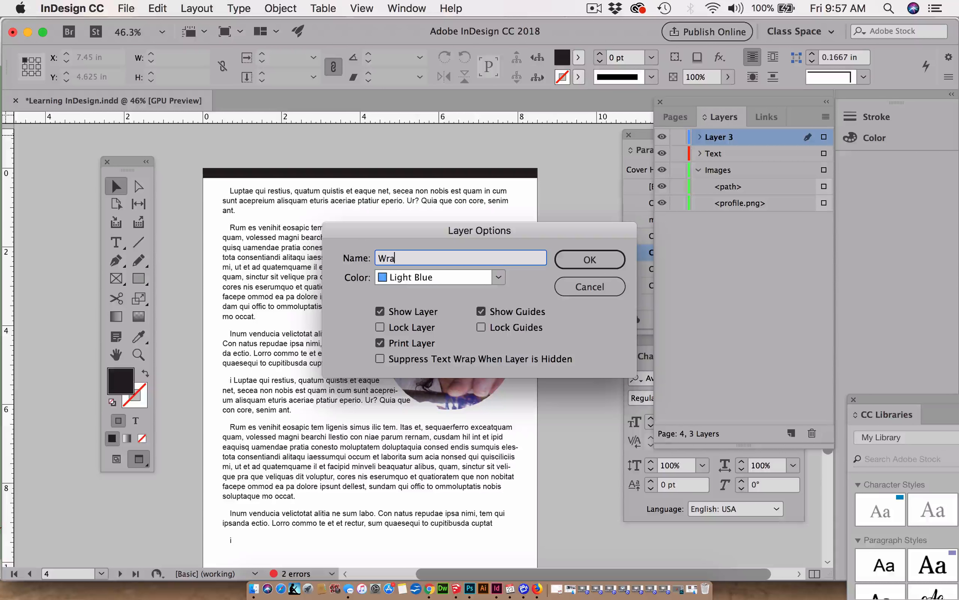
text(p)
click(604, 261)
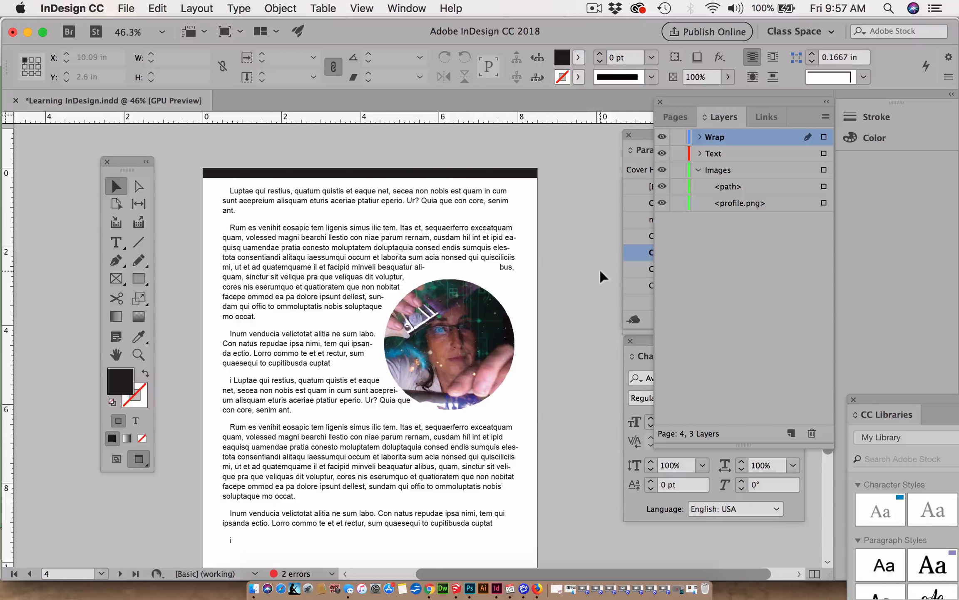
Lock the Text layer so the photo beneath the text frame can be selected
click(475, 296)
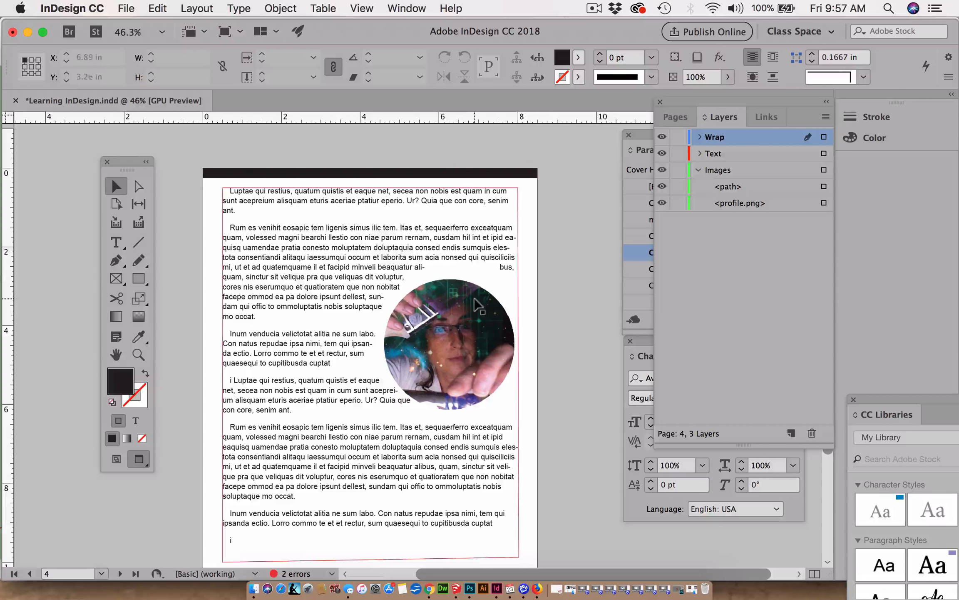
click(679, 154)
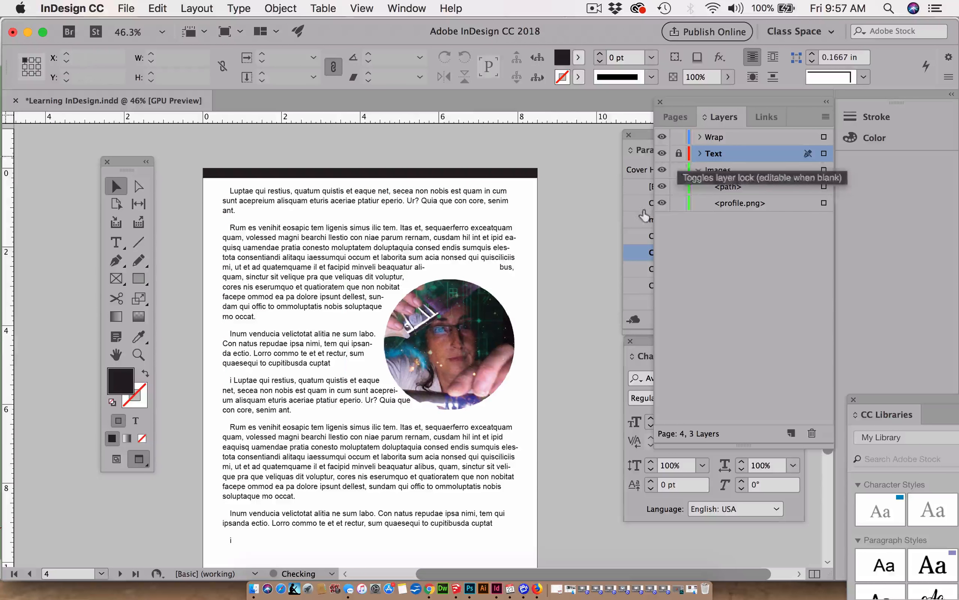
Try moving the circular profile photo off the page independently of the text wrap, and undo the move
click(479, 318)
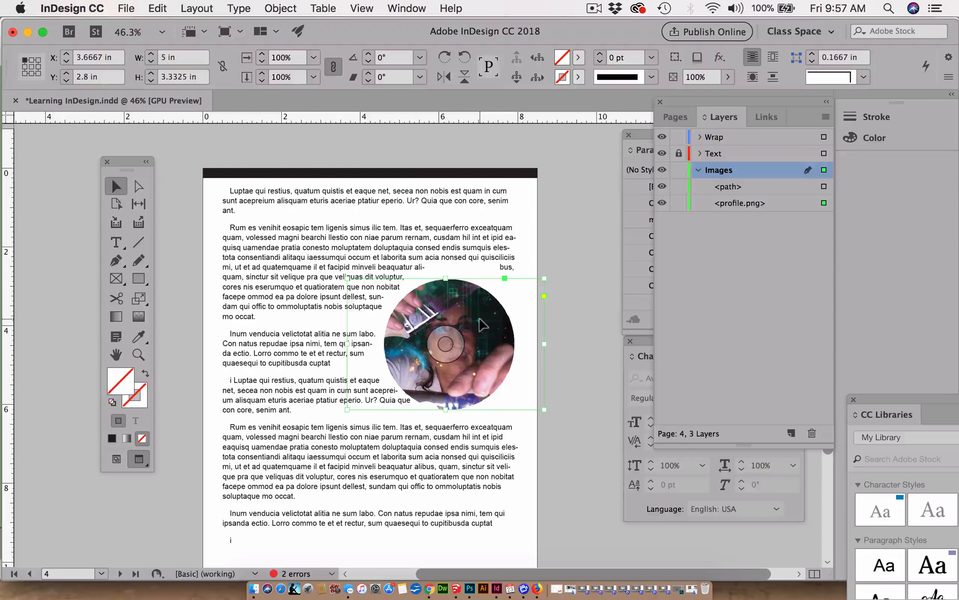
drag(478, 317, 605, 306)
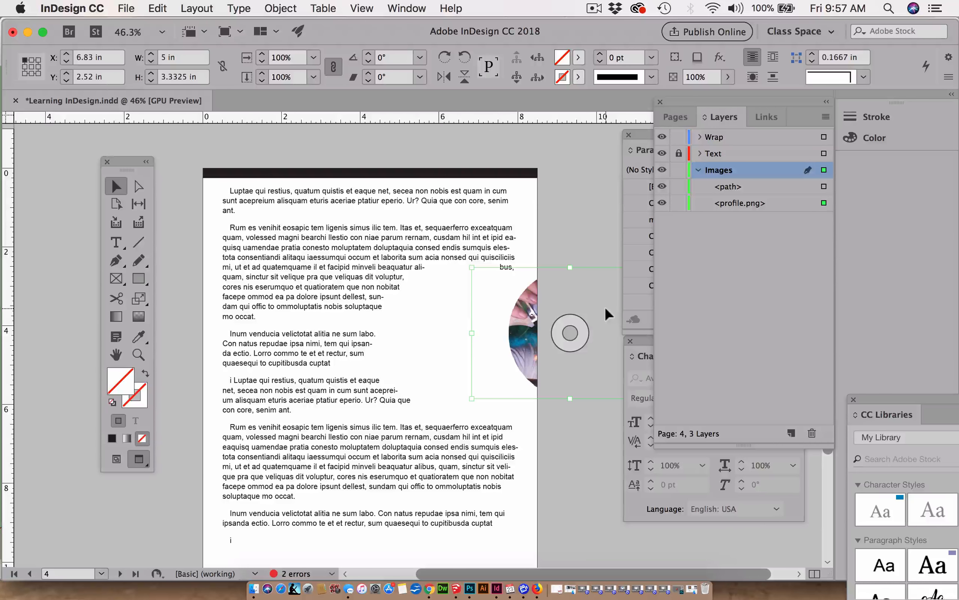
key(super+z)
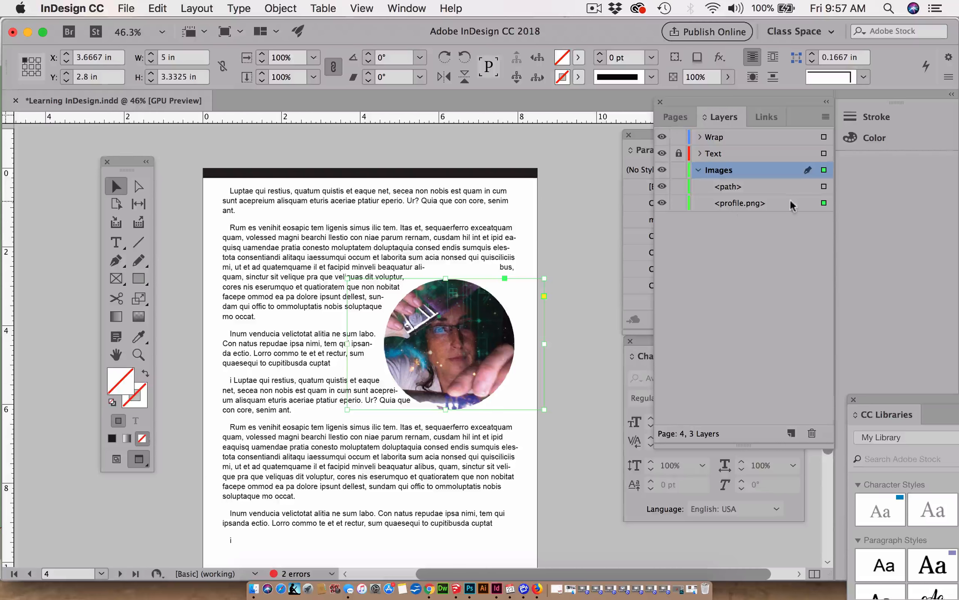
Move the path with the text wrap from the Images layer to the Wrap layer, and collapse the Images layer
click(824, 187)
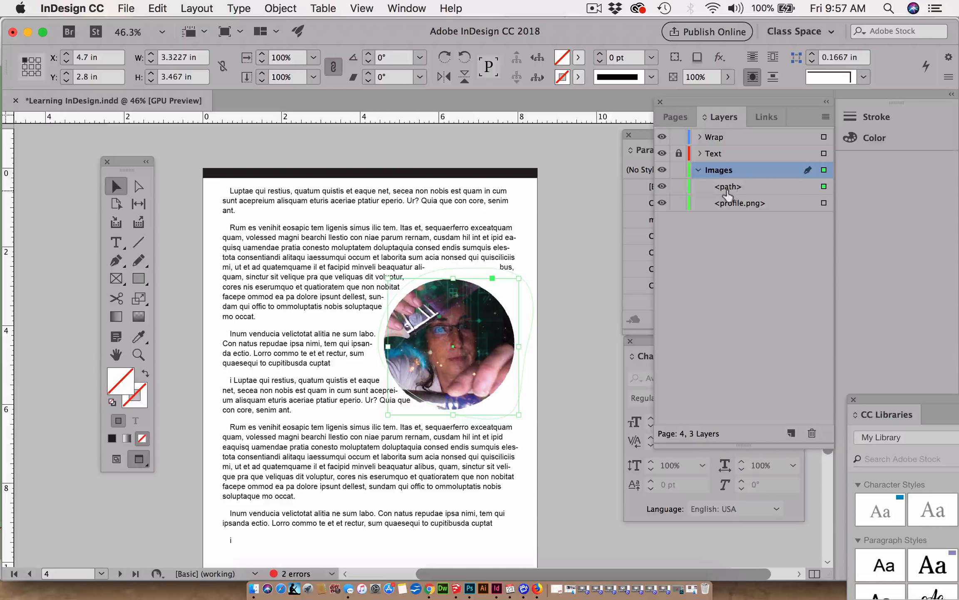
drag(728, 194, 738, 143)
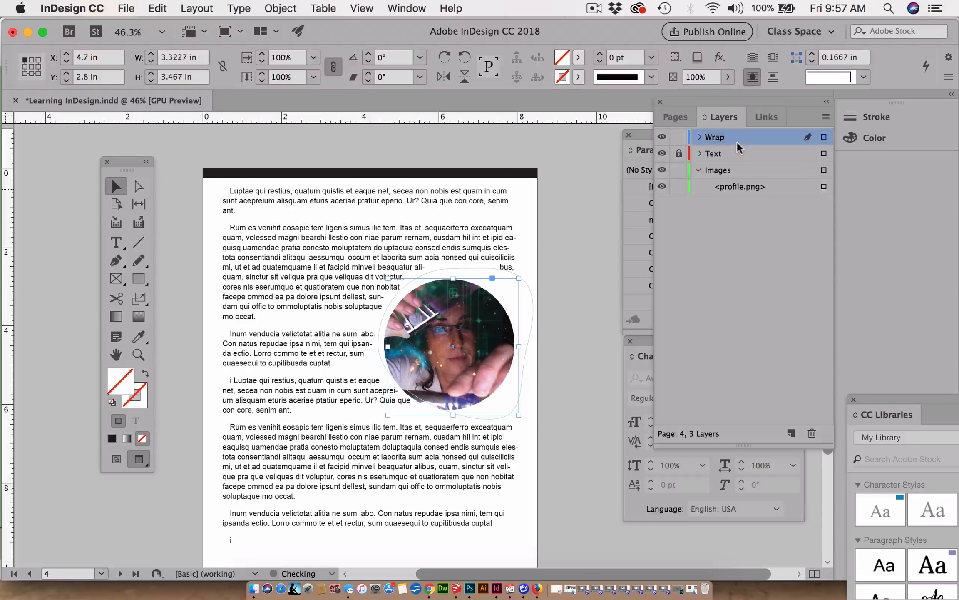
click(699, 170)
click(732, 267)
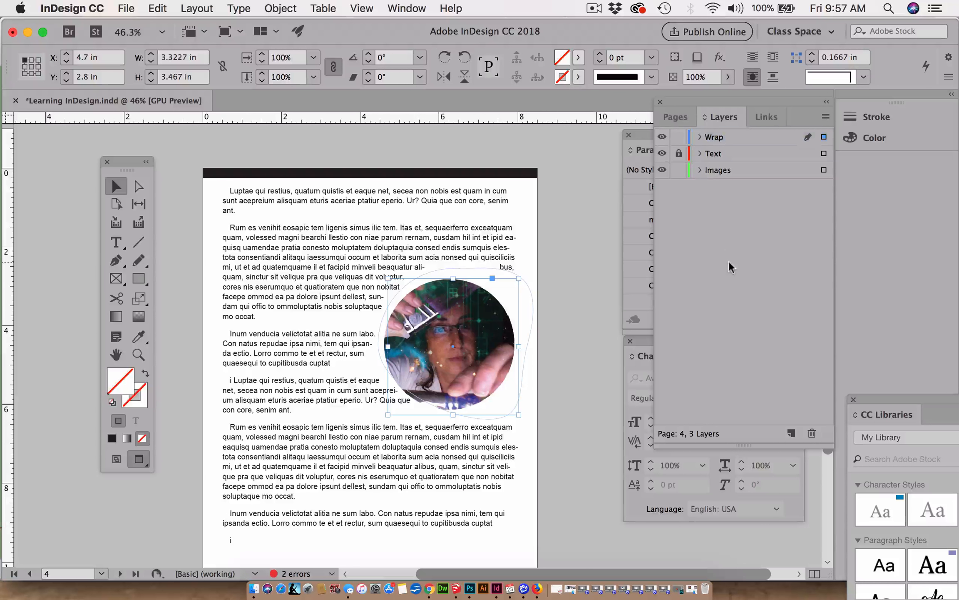
Toggle the visibility of the Wrap, Text and Images layers off and back on to check what each contains
click(662, 138)
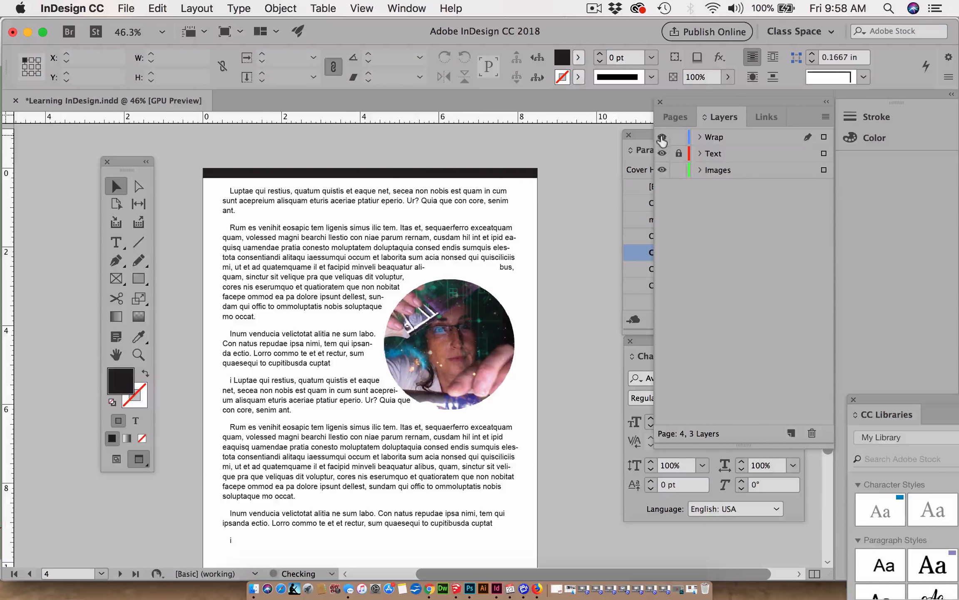
click(662, 153)
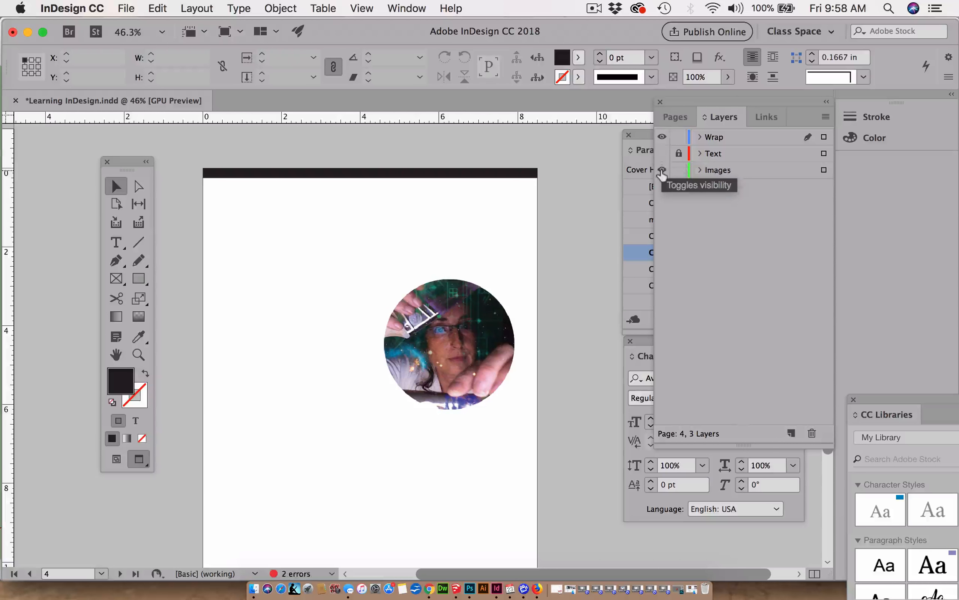
click(662, 170)
click(662, 170)
click(662, 153)
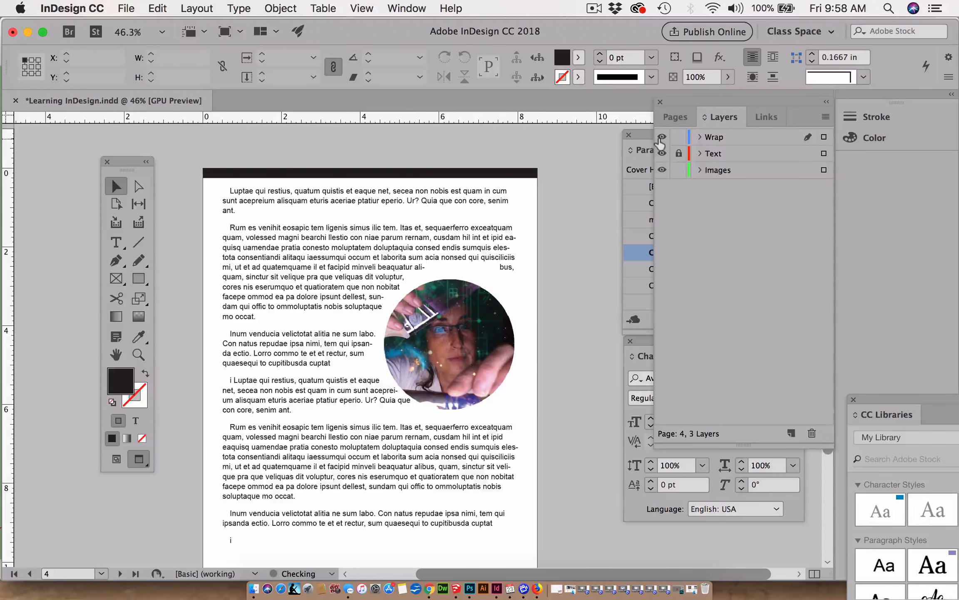
Go to page 1 of the document and unlock the Text layer
click(678, 117)
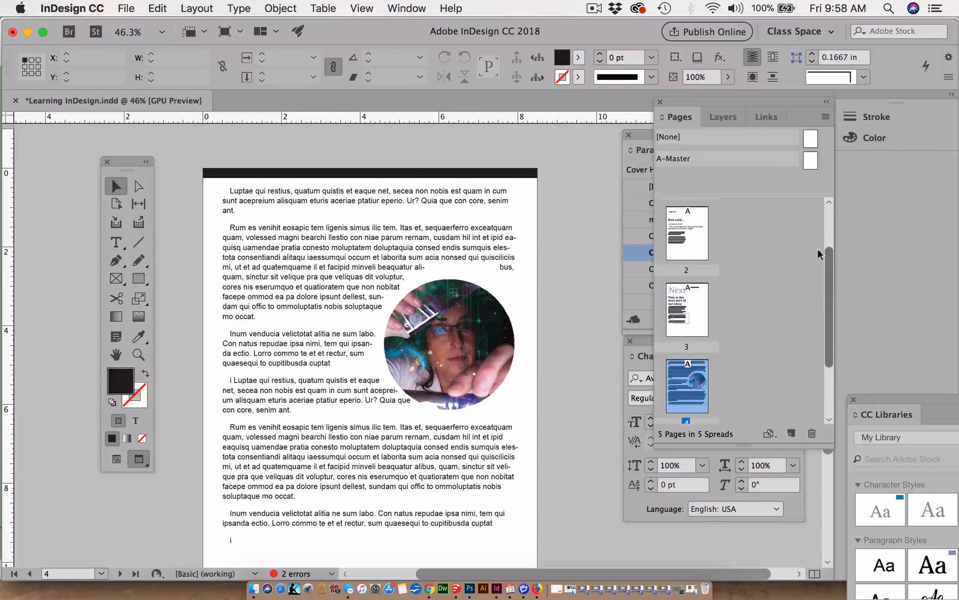
scroll(818, 252, up, 3)
double_click(688, 234)
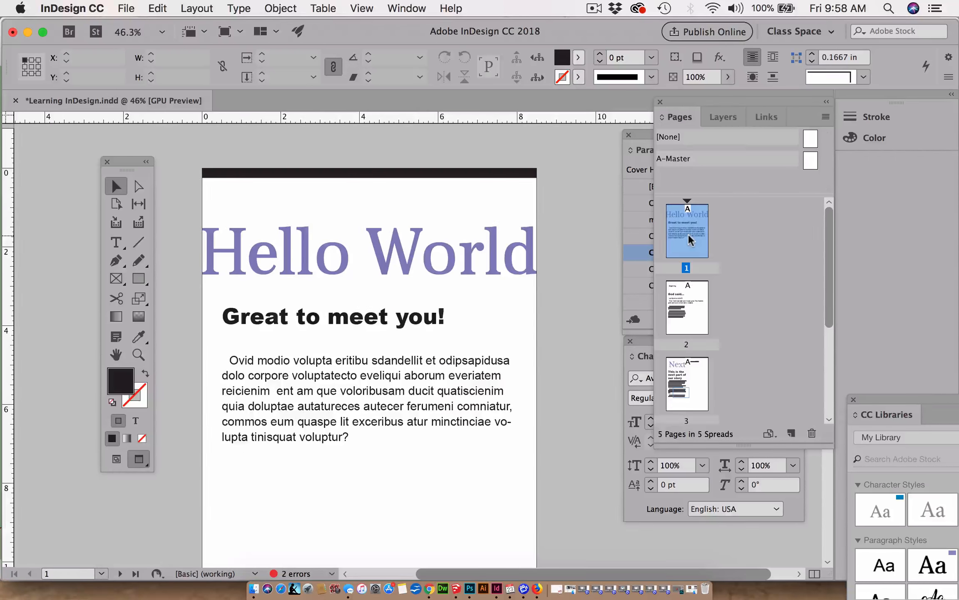
click(726, 118)
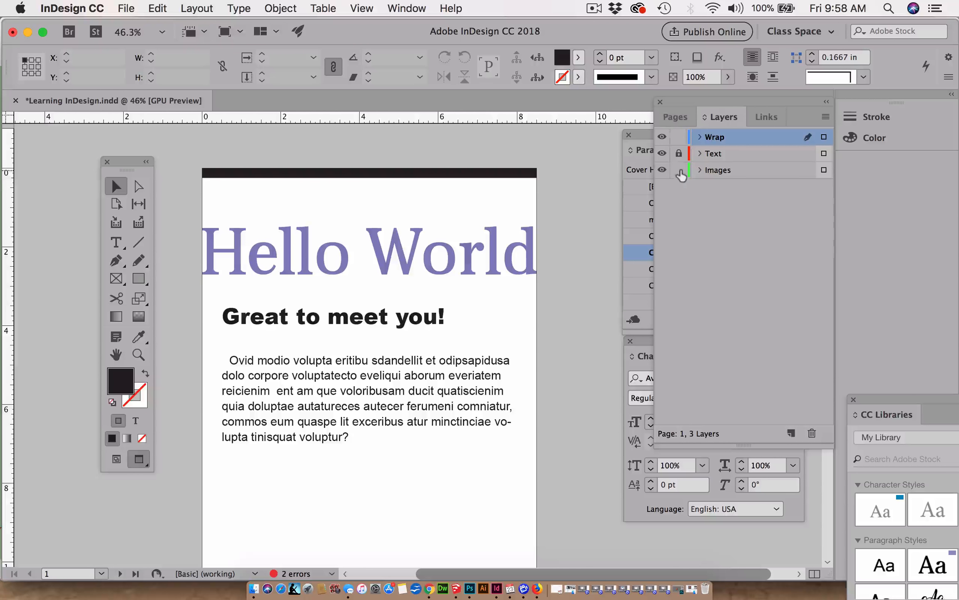
click(679, 153)
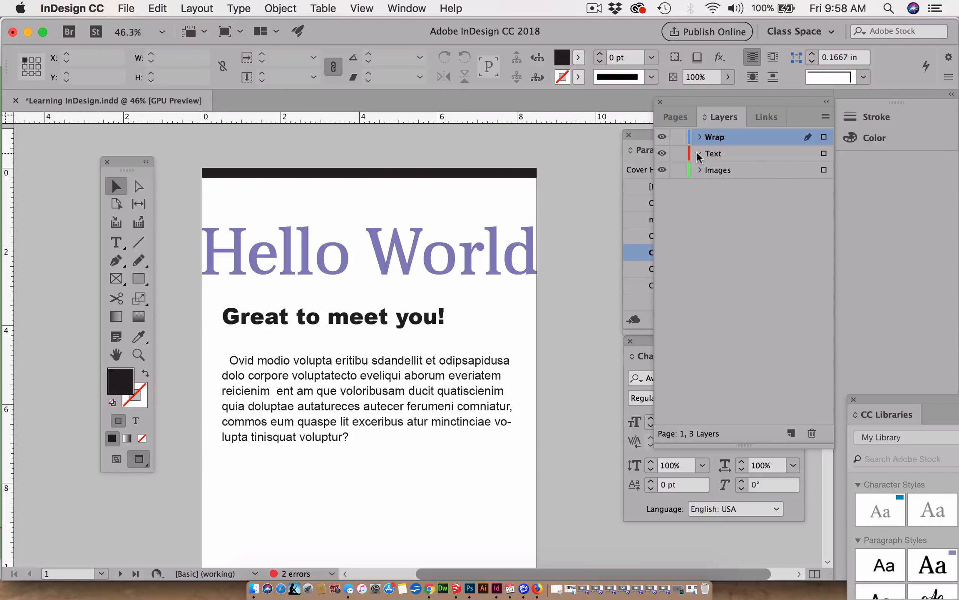
Move page 1's title, subheading and body text frames together from the Images layer to the Text layer, and deselect them
click(400, 418)
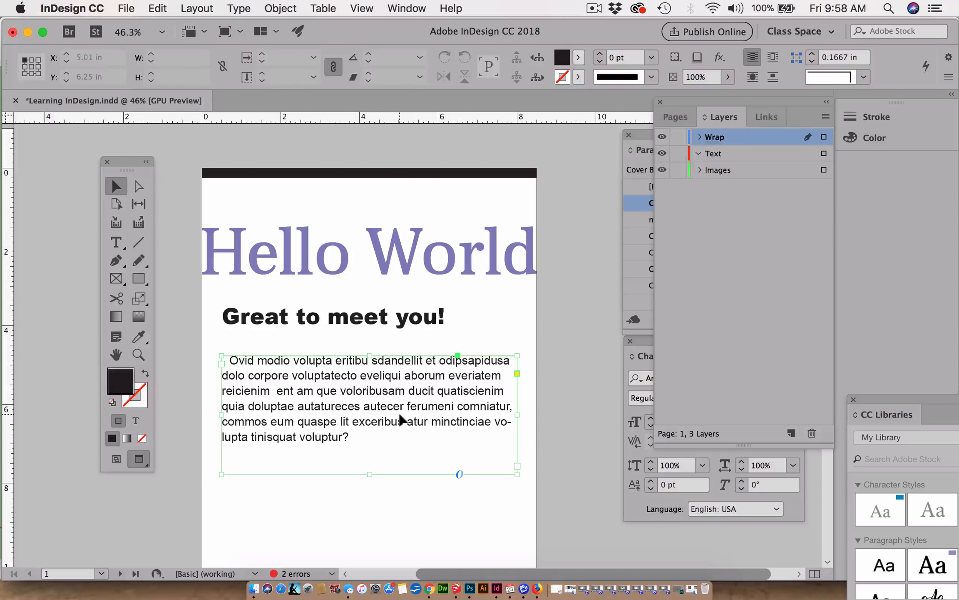
click(411, 249)
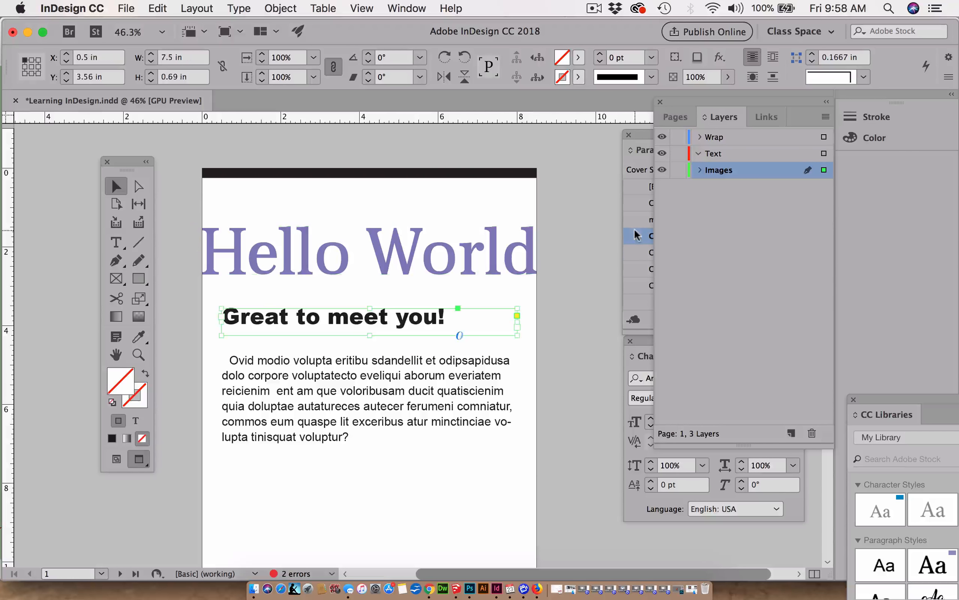
click(579, 220)
drag(560, 215, 386, 445)
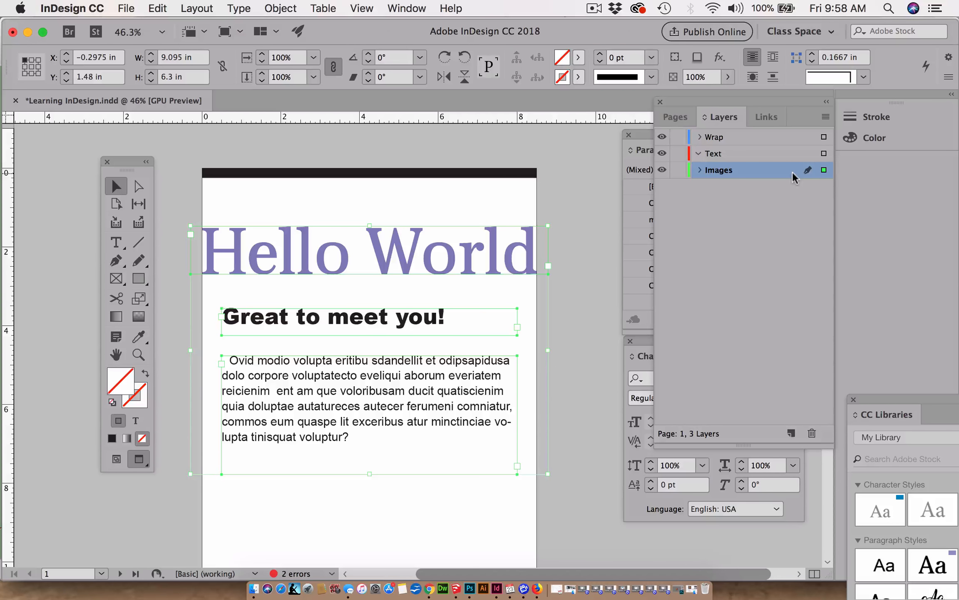
click(824, 154)
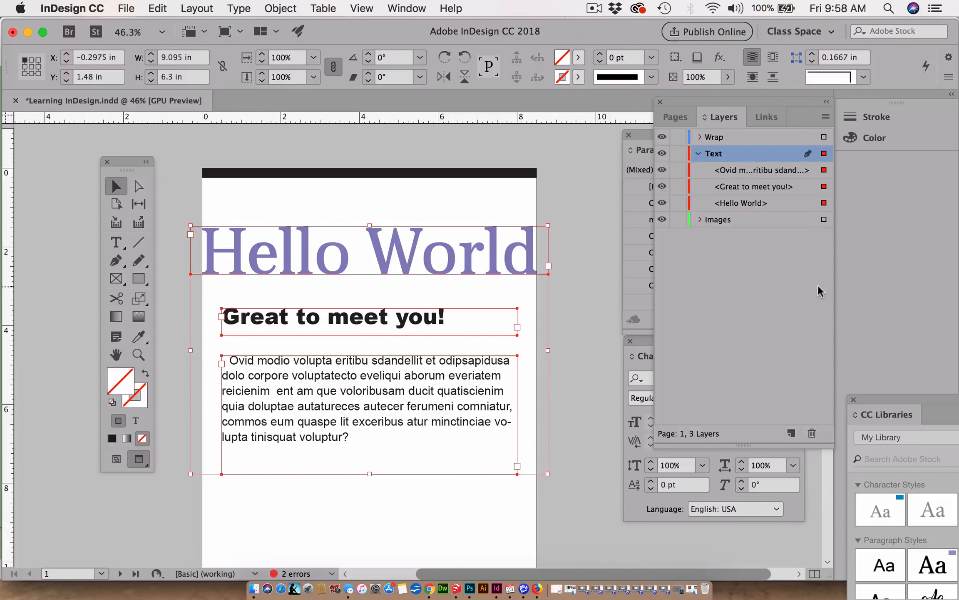
click(580, 227)
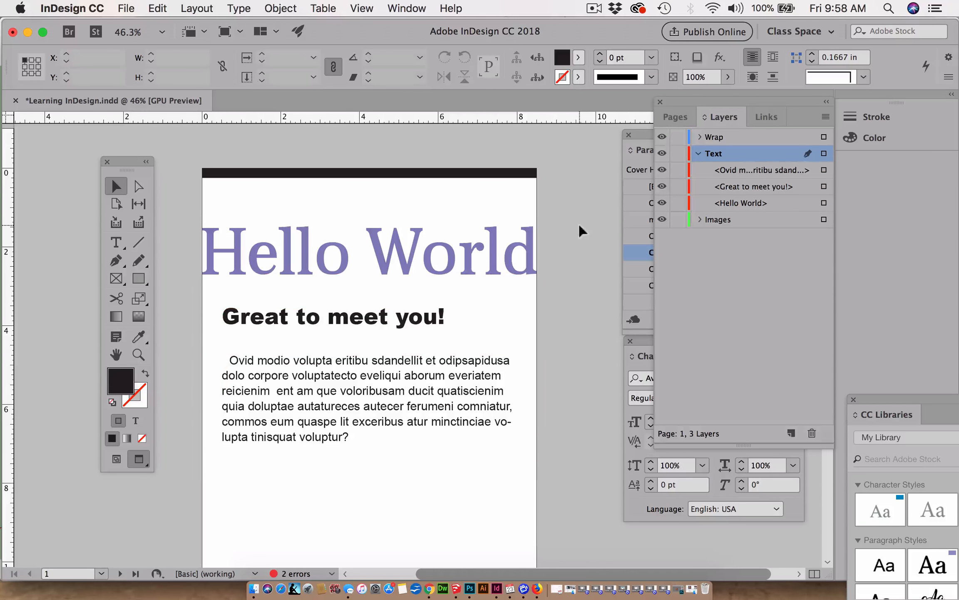
Go to page 5 and select the painted face photo to check which layer it belongs to
click(674, 119)
scroll(683, 250, down, 5)
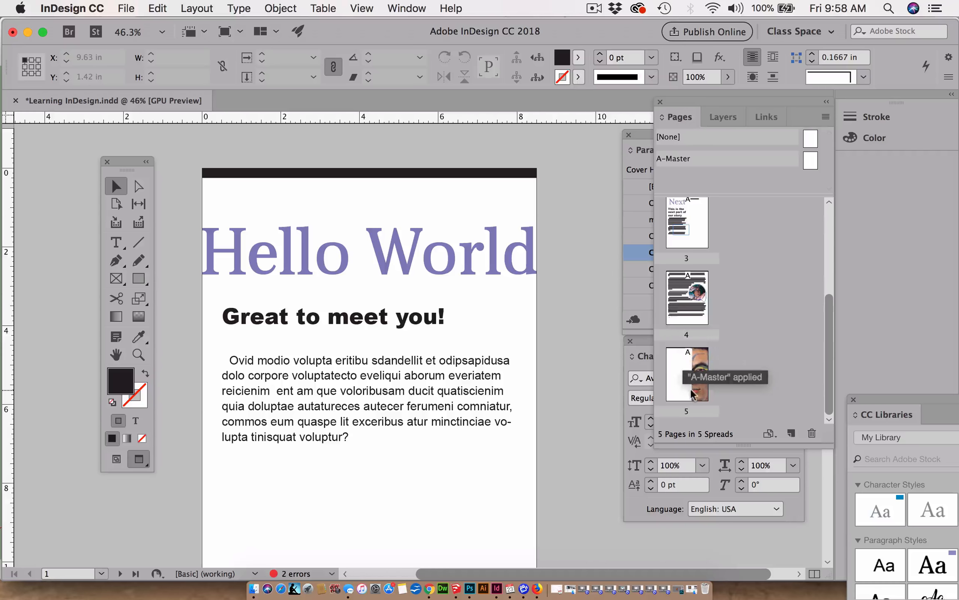
double_click(689, 369)
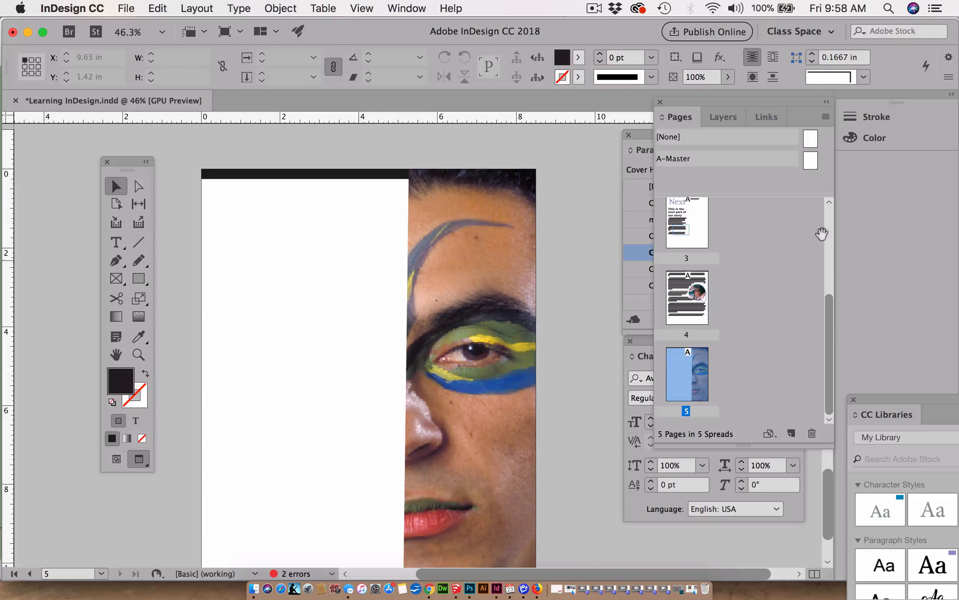
click(733, 117)
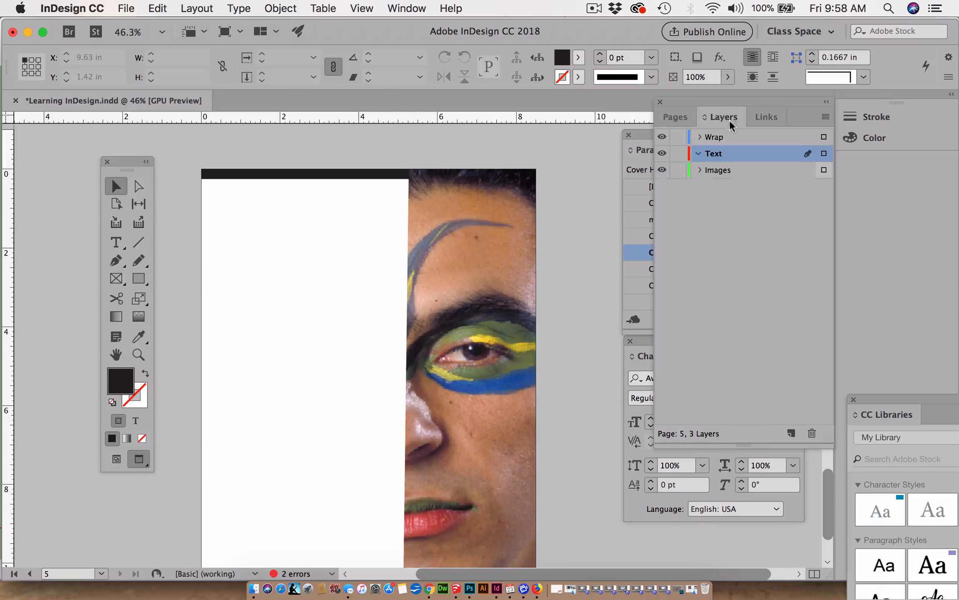
click(476, 331)
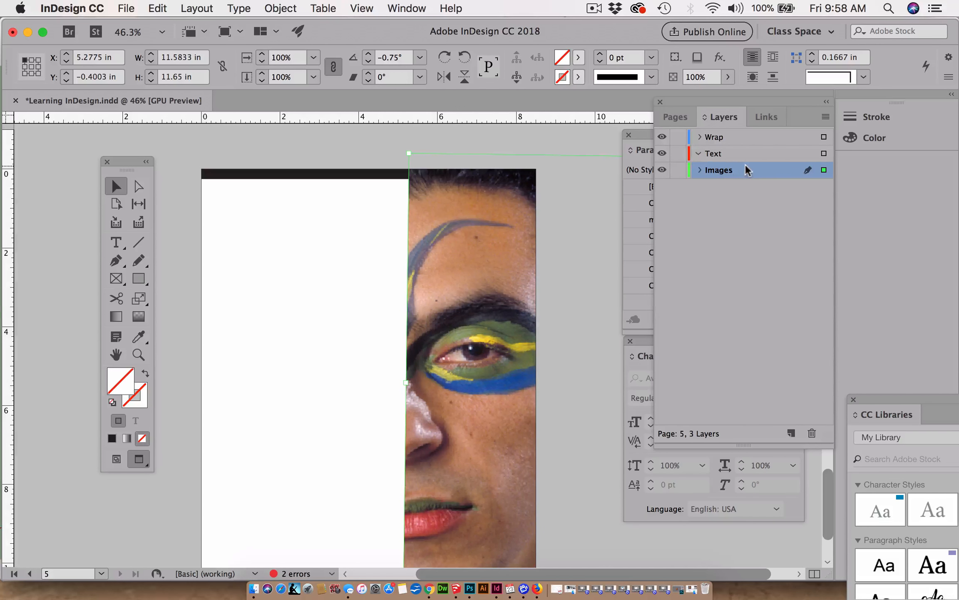
click(667, 117)
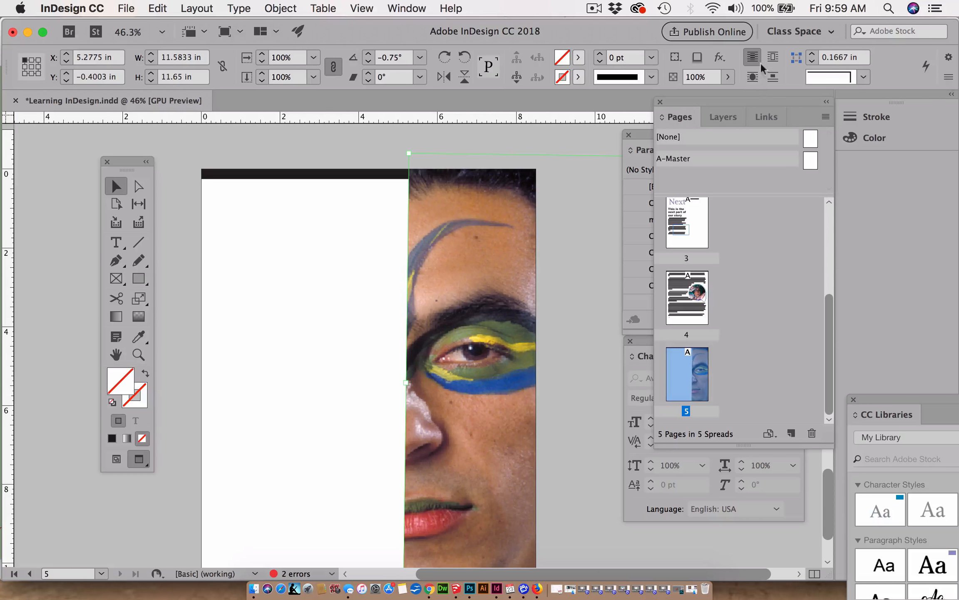
click(705, 40)
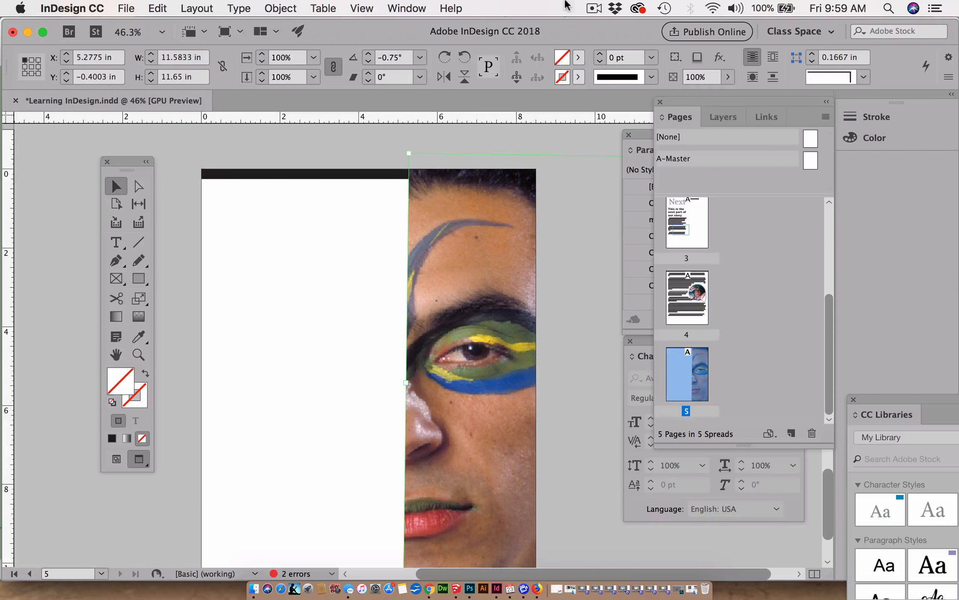